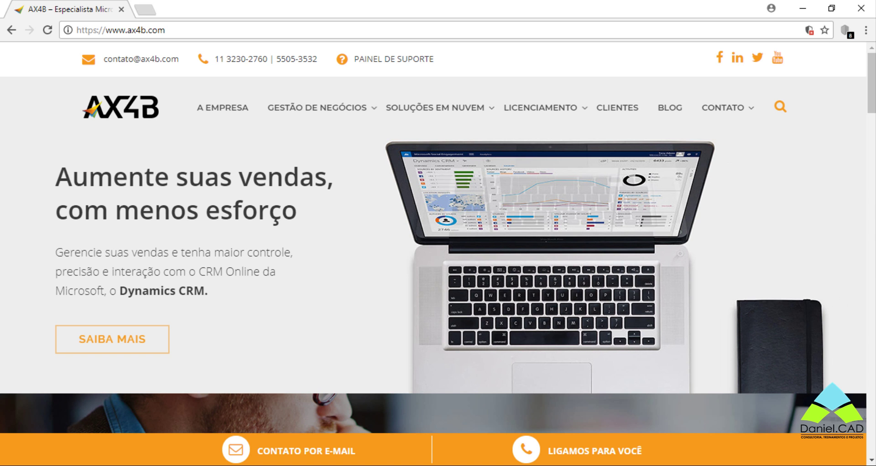
Open the Autodesk page from the licensing options on the AX4B website.
{"action": "mouse_move", "coordinate": [581, 115]}
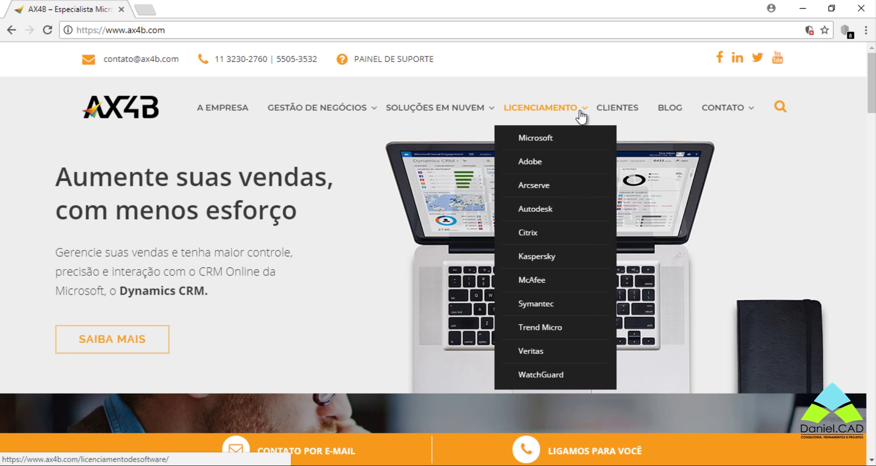
{"action": "left_click", "coordinate": [550, 211]}
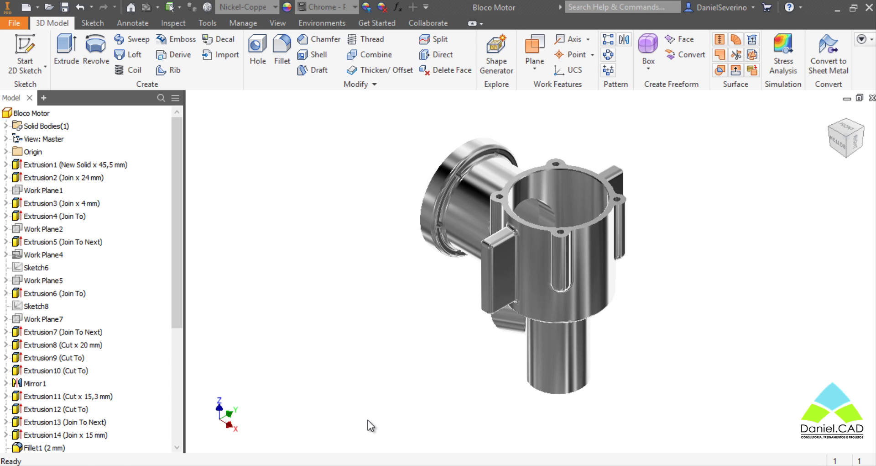
Switch to the Bloco Motor part in Inventor and view it from several face, edge and corner orientations with the ViewCube.
{"action": "left_click", "coordinate": [842, 149]}
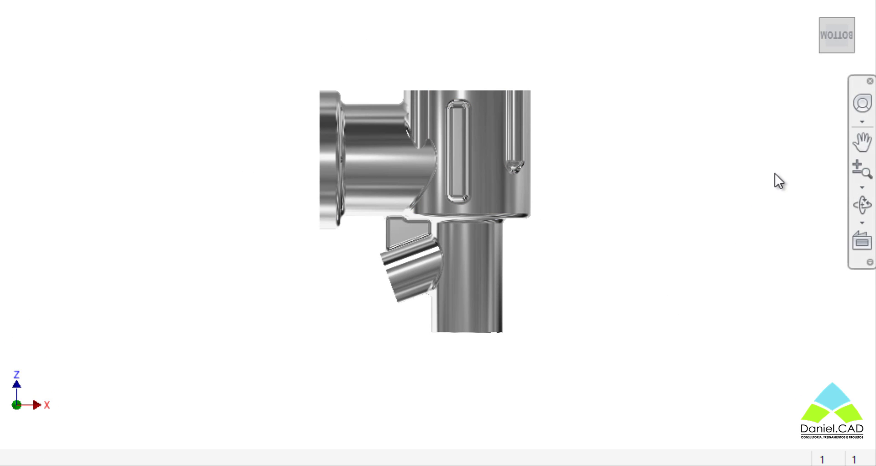
{"action": "left_click", "coordinate": [824, 35]}
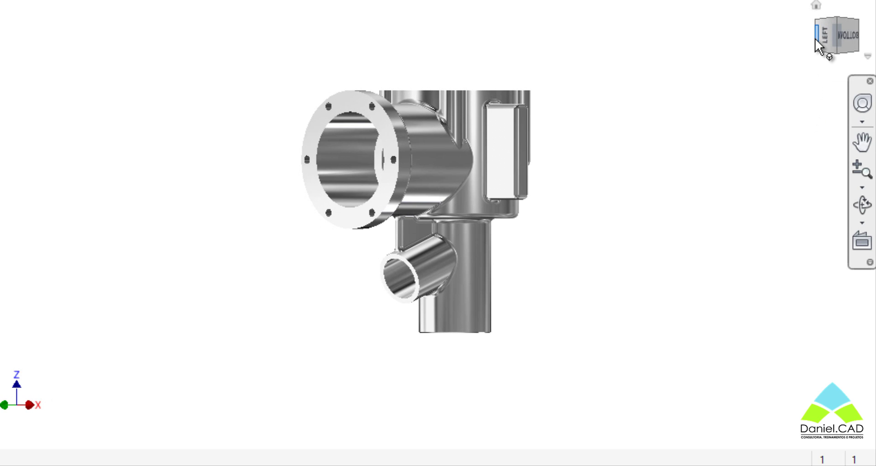
{"action": "left_click", "coordinate": [816, 37]}
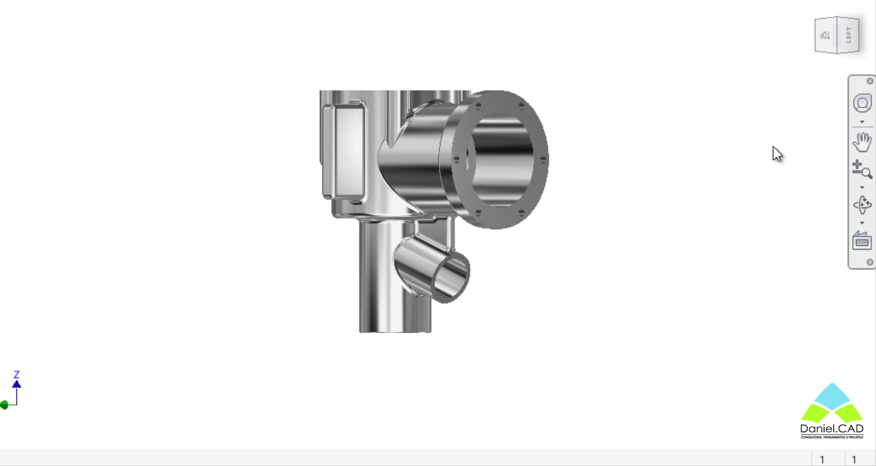
{"action": "left_click", "coordinate": [837, 19]}
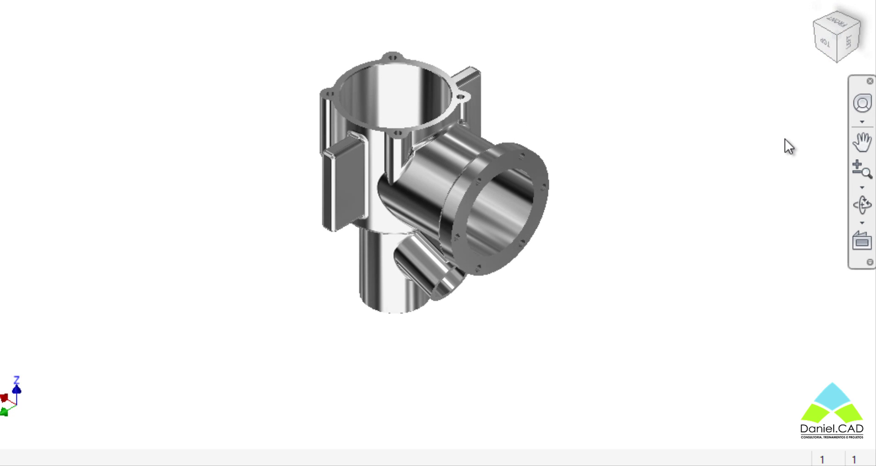
{"action": "left_click", "coordinate": [815, 25]}
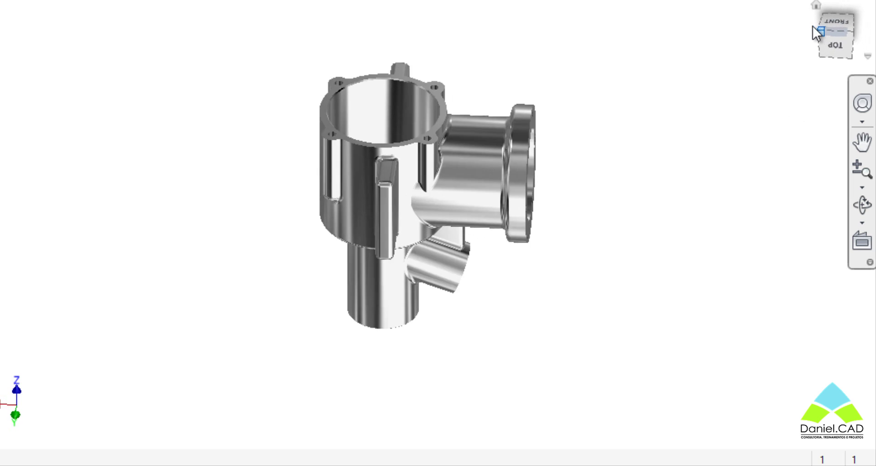
{"action": "left_click", "coordinate": [815, 25]}
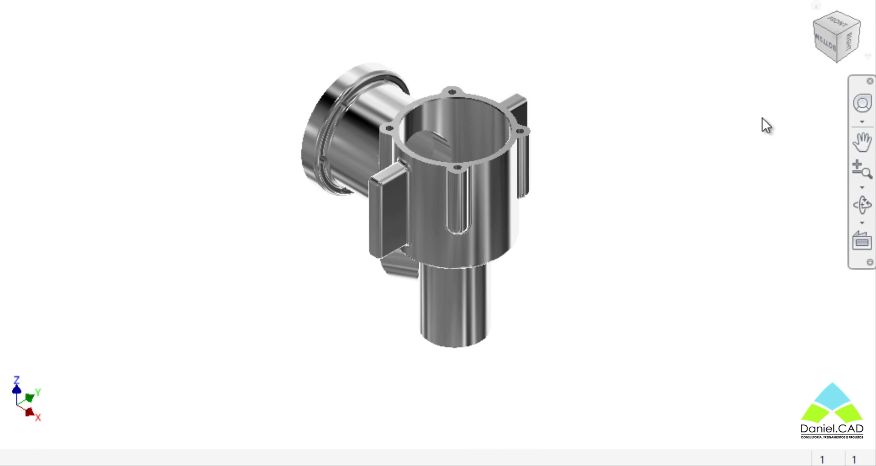
Rotate the engine block freely with the ViewCube and snap it to further corner and edge orientations.
{"action": "left_click", "coordinate": [827, 44]}
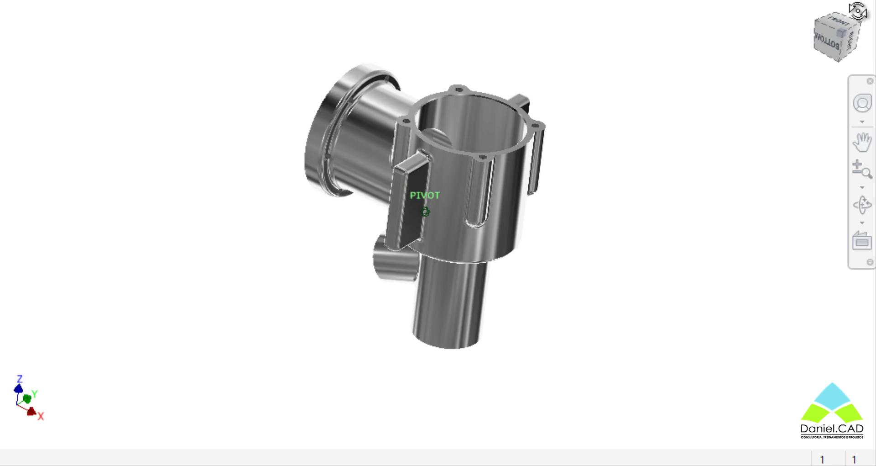
{"action": "mouse_move", "coordinate": [803, 0]}
{"action": "left_mouse_down"}
{"action": "mouse_move", "coordinate": [694, 35]}
{"action": "mouse_move", "coordinate": [740, 70]}
{"action": "mouse_move", "coordinate": [804, 45]}
{"action": "mouse_move", "coordinate": [809, 0]}
{"action": "mouse_move", "coordinate": [638, 444]}
{"action": "mouse_move", "coordinate": [475, 434]}
{"action": "mouse_move", "coordinate": [493, 397]}
{"action": "mouse_move", "coordinate": [547, 31]}
{"action": "mouse_move", "coordinate": [632, 105]}
{"action": "mouse_move", "coordinate": [561, 113]}
{"action": "mouse_move", "coordinate": [475, 82]}
{"action": "mouse_move", "coordinate": [525, 68]}
{"action": "mouse_move", "coordinate": [577, 97]}
{"action": "mouse_move", "coordinate": [632, 96]}
{"action": "left_mouse_up"}
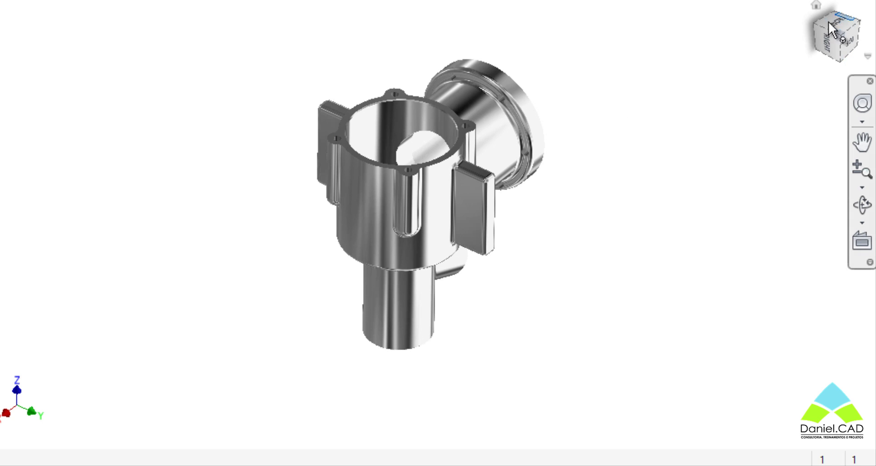
{"action": "left_click", "coordinate": [821, 49]}
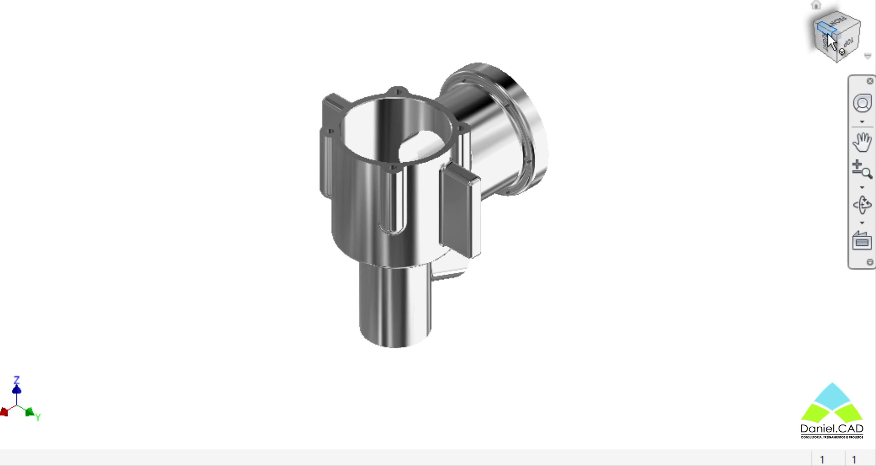
{"action": "left_click", "coordinate": [820, 28]}
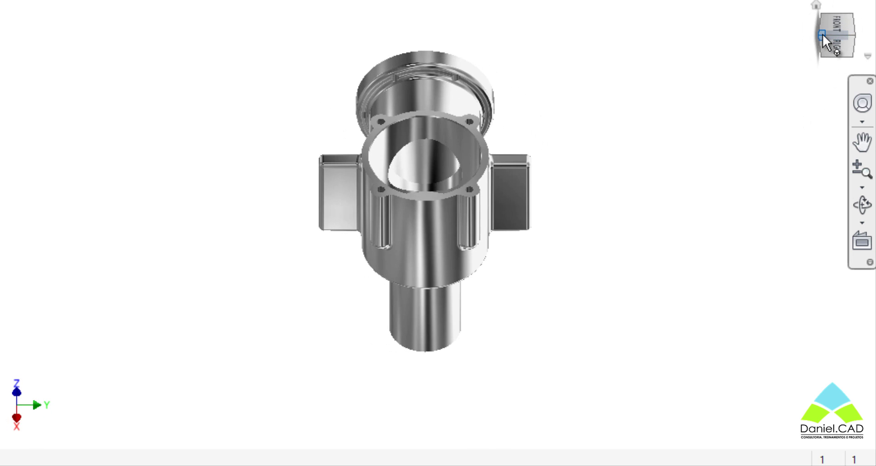
{"action": "left_click", "coordinate": [822, 33]}
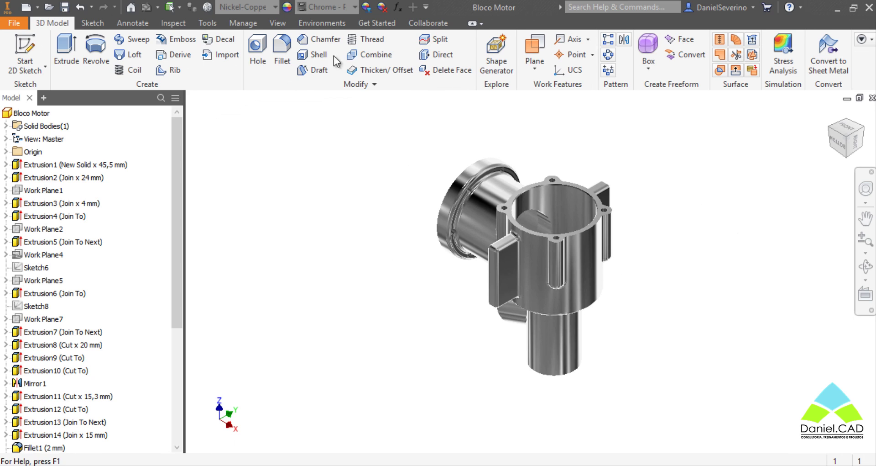
Shift the engine block slightly within the graphics area using the Pan command.
{"action": "left_click", "coordinate": [278, 24]}
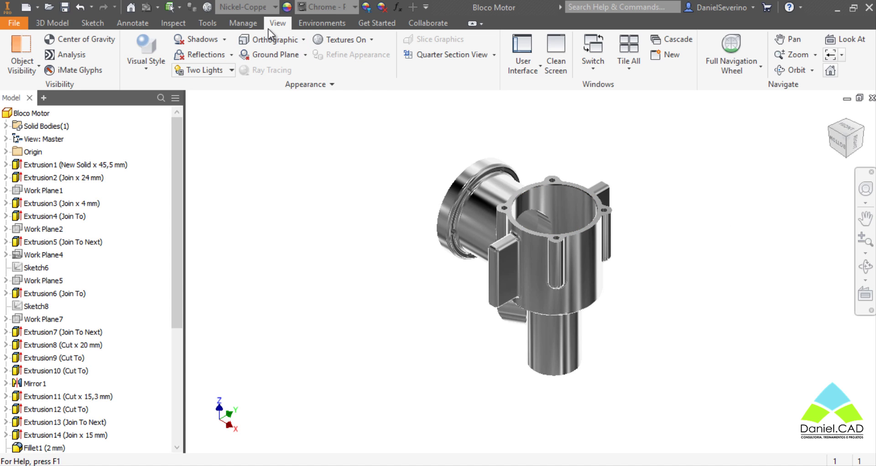
{"action": "left_click", "coordinate": [777, 42]}
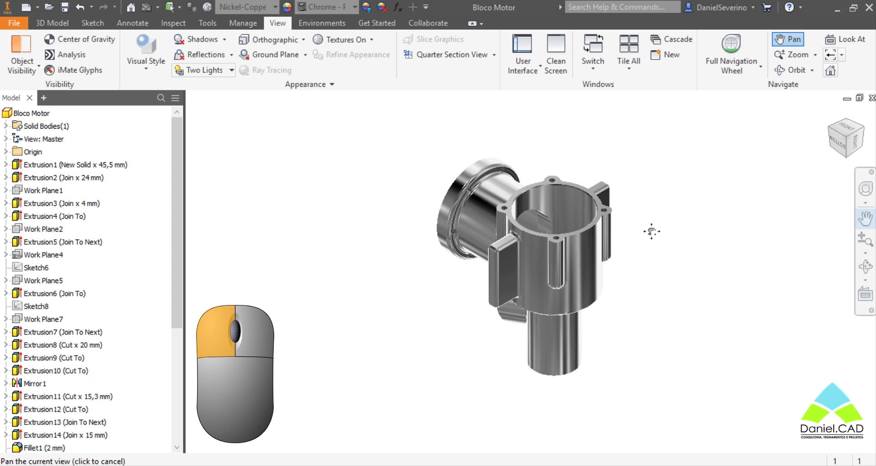
{"action": "mouse_move", "coordinate": [646, 228]}
{"action": "left_mouse_down"}
{"action": "mouse_move", "coordinate": [612, 260]}
{"action": "mouse_move", "coordinate": [712, 260]}
{"action": "mouse_move", "coordinate": [655, 205]}
{"action": "mouse_move", "coordinate": [598, 256]}
{"action": "mouse_move", "coordinate": [652, 226]}
{"action": "mouse_move", "coordinate": [635, 225]}
{"action": "left_mouse_up"}
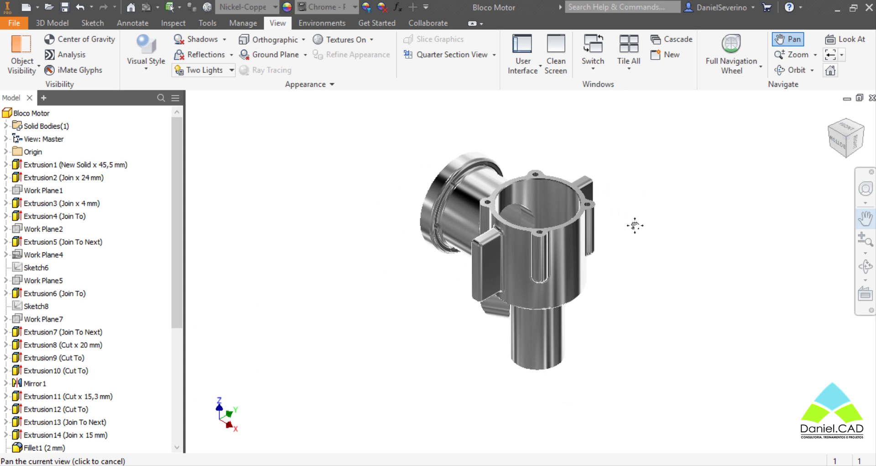
{"action": "mouse_move", "coordinate": [635, 225]}
{"action": "left_mouse_down"}
{"action": "mouse_move", "coordinate": [604, 245]}
{"action": "mouse_move", "coordinate": [643, 260]}
{"action": "mouse_move", "coordinate": [628, 227]}
{"action": "mouse_move", "coordinate": [627, 234]}
{"action": "left_mouse_up"}
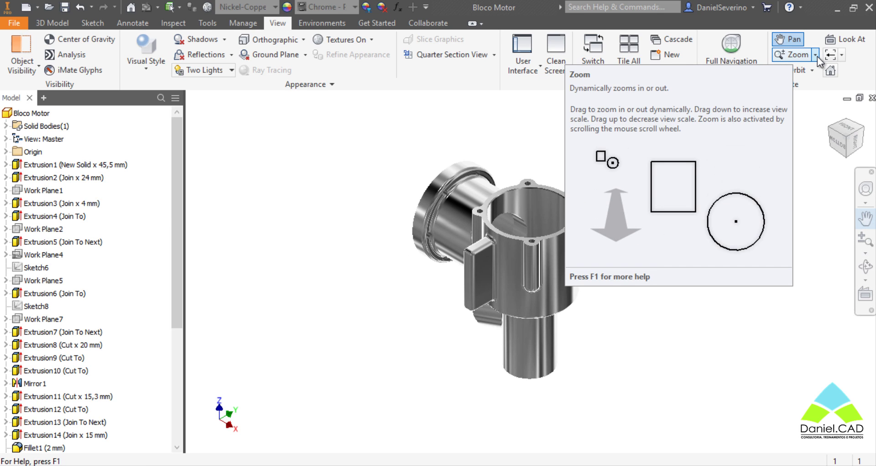
Enlarge the engine block with the dynamic Zoom command and fit the whole part with Zoom All.
{"action": "left_click", "coordinate": [816, 55]}
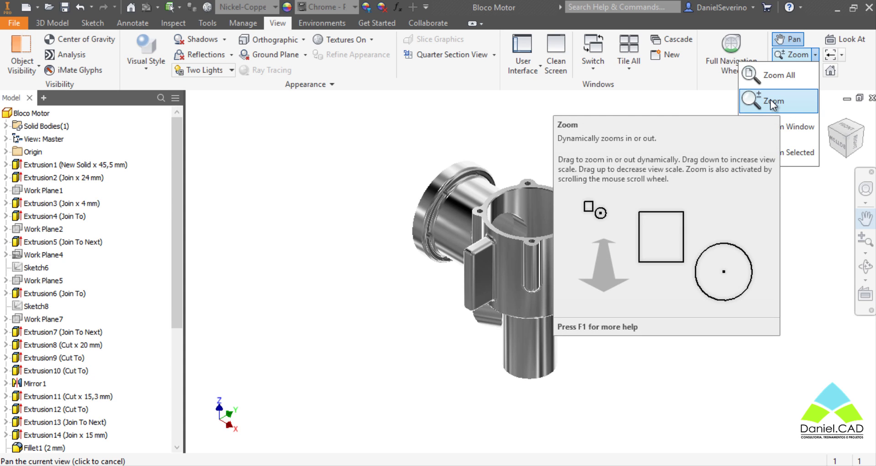
{"action": "left_click", "coordinate": [770, 100]}
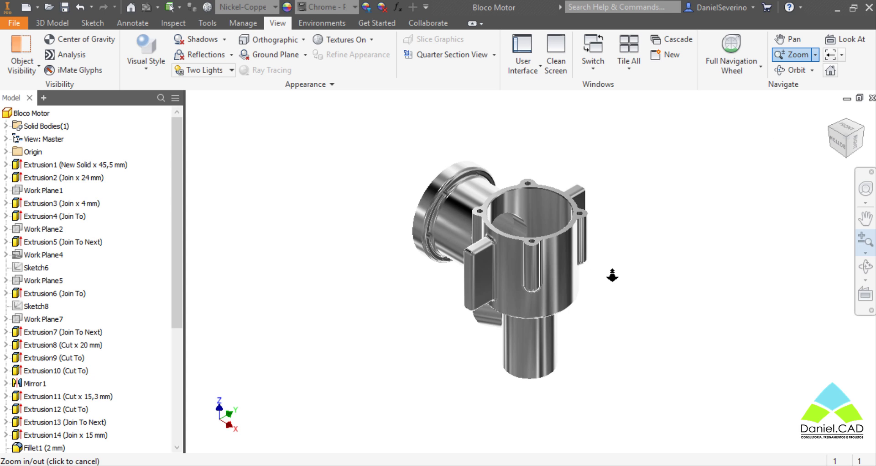
{"action": "left_click_drag", "start_coordinate": [612, 275], "coordinate": [628, 260]}
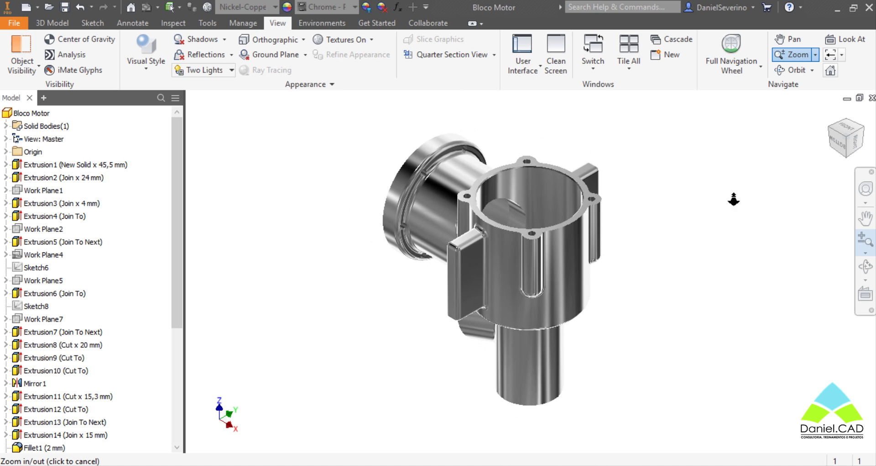
{"action": "left_click", "coordinate": [815, 54]}
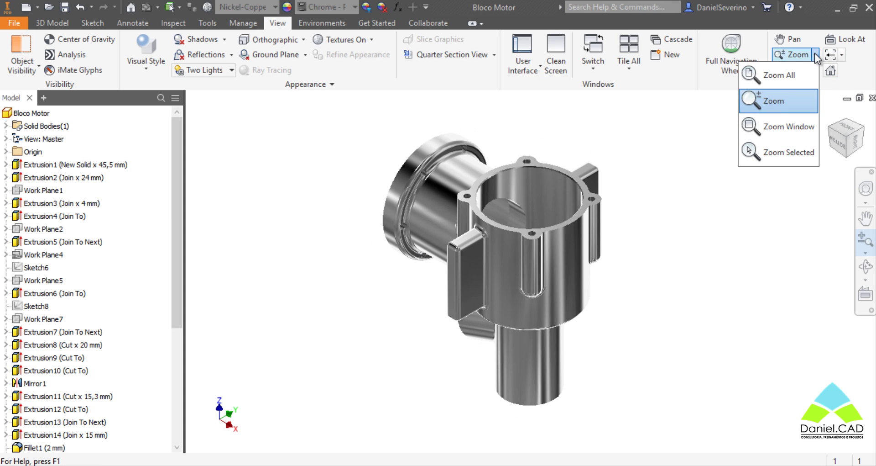
{"action": "left_click", "coordinate": [800, 76]}
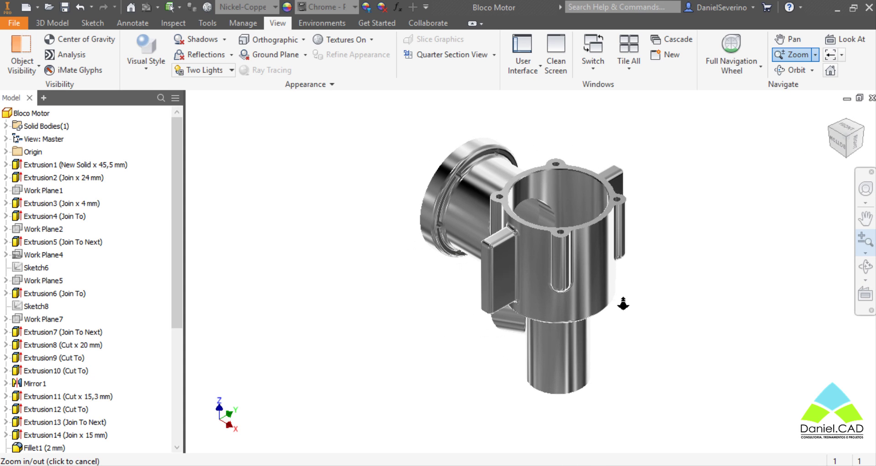
Magnify the rear screw hole on the cylinder's upper rim with Zoom Window.
{"action": "left_click", "coordinate": [816, 54]}
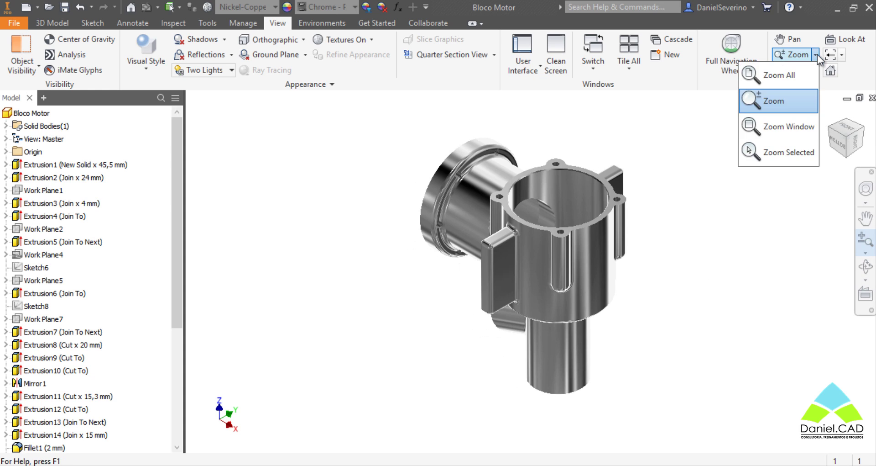
{"action": "left_click", "coordinate": [799, 127]}
{"action": "left_click_drag", "start_coordinate": [521, 148], "coordinate": [622, 195]}
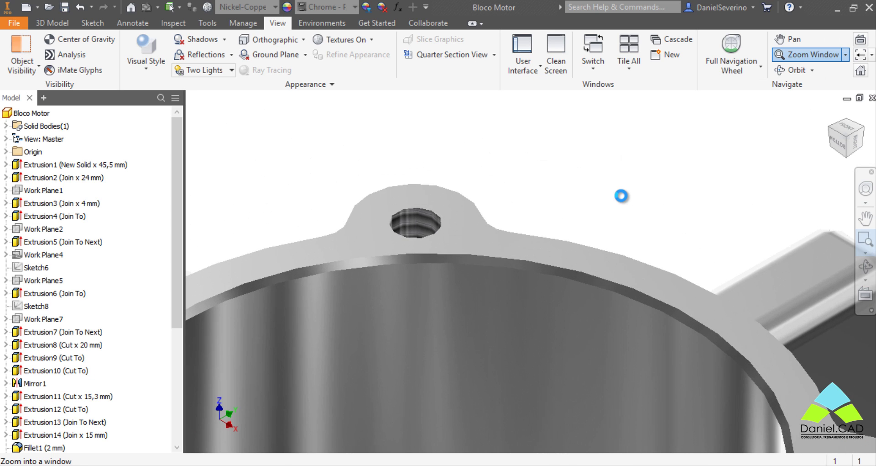
Use Zoom Selected on the cylinder's top rim face and restore the full part with Zoom All.
{"action": "left_click", "coordinate": [845, 55]}
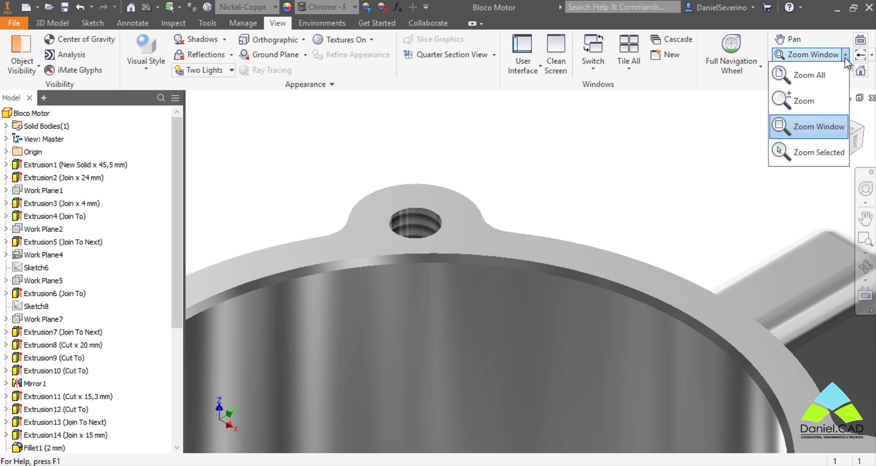
{"action": "left_click", "coordinate": [808, 152]}
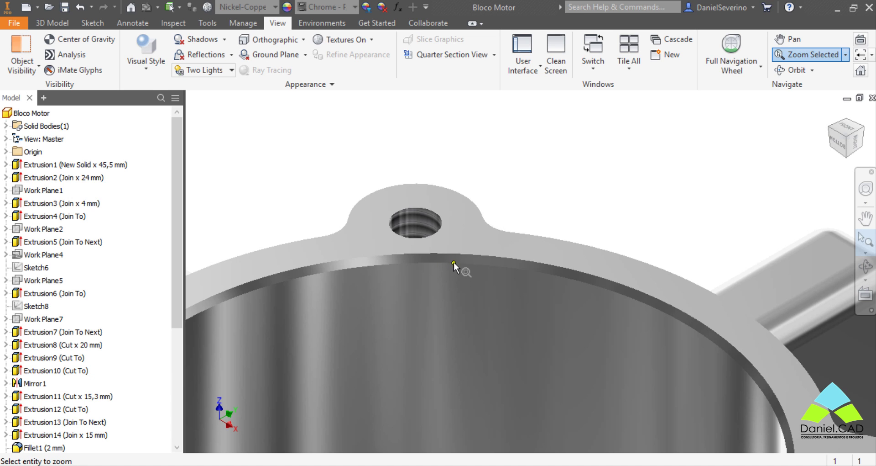
{"action": "left_click", "coordinate": [451, 236]}
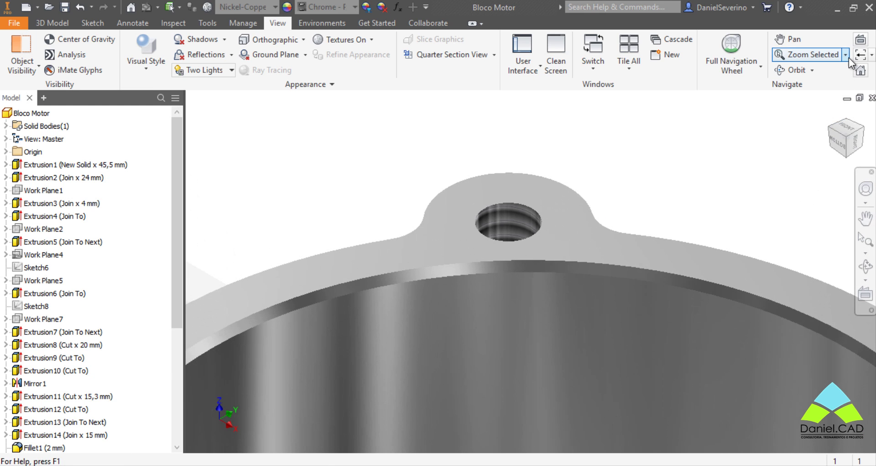
{"action": "left_click", "coordinate": [845, 55]}
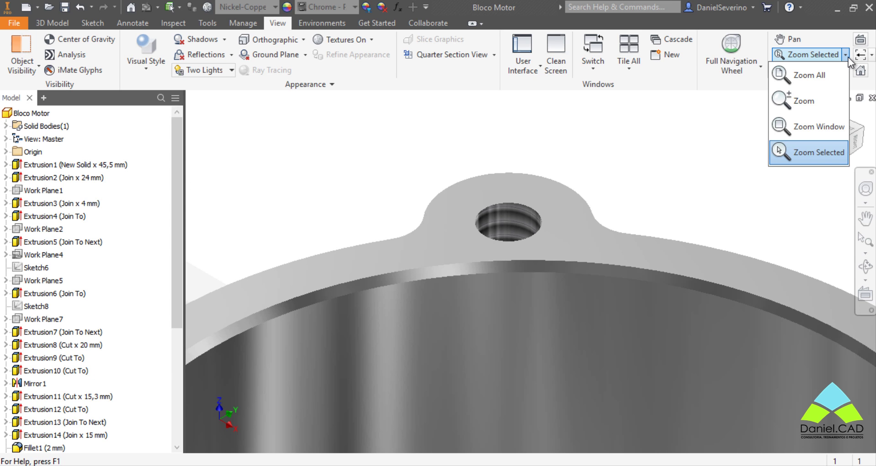
{"action": "left_click", "coordinate": [827, 78]}
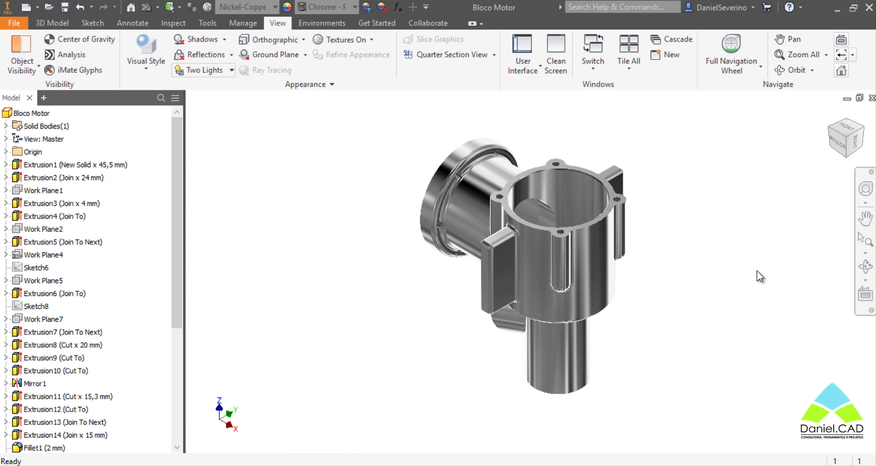
Rotate the engine block with the free Orbit command to examine its underside, flange and open cylinder end.
{"action": "left_click", "coordinate": [812, 70]}
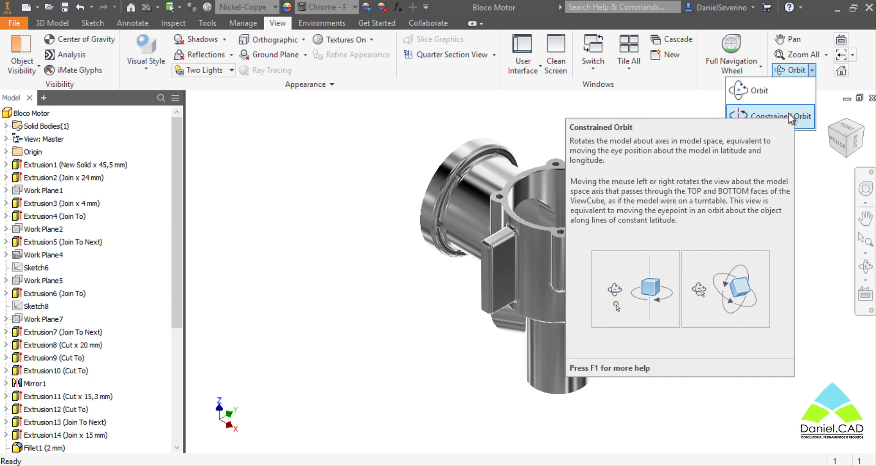
{"action": "left_click", "coordinate": [789, 87]}
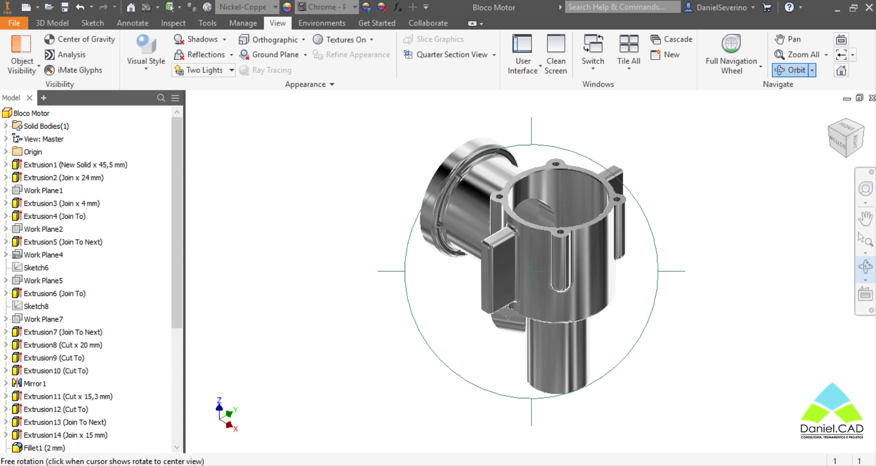
{"action": "left_click_drag", "start_coordinate": [484, 298], "coordinate": [731, 219]}
{"action": "left_click_drag", "start_coordinate": [466, 283], "coordinate": [618, 287]}
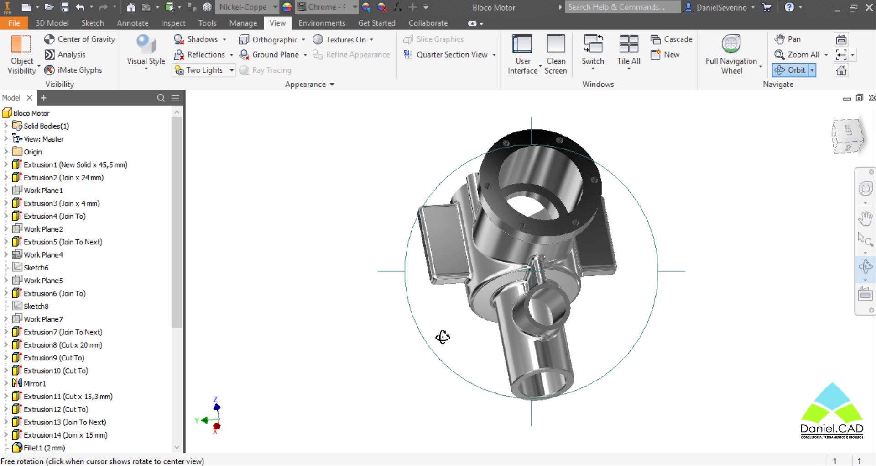
{"action": "left_click_drag", "start_coordinate": [443, 337], "coordinate": [646, 190]}
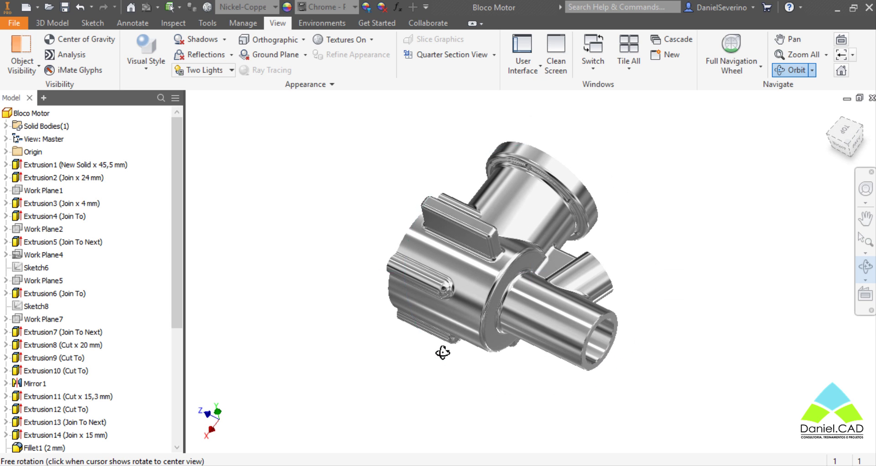
{"action": "left_click_drag", "start_coordinate": [442, 349], "coordinate": [571, 251]}
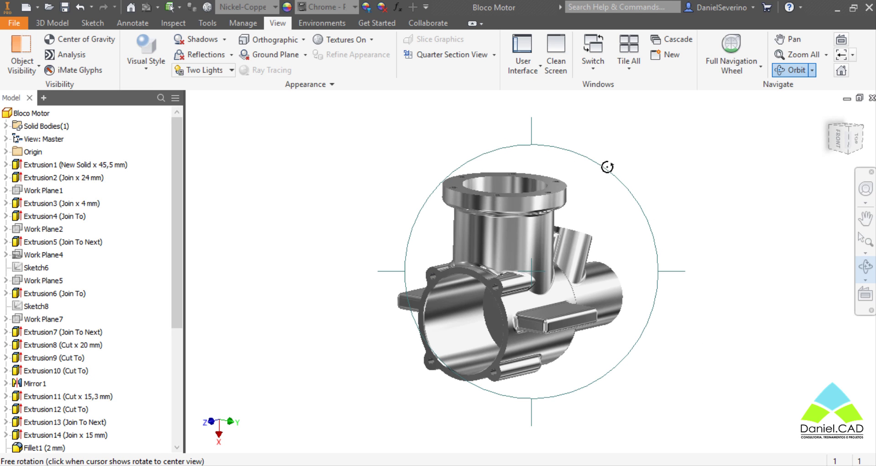
{"action": "left_click_drag", "start_coordinate": [611, 159], "coordinate": [616, 178]}
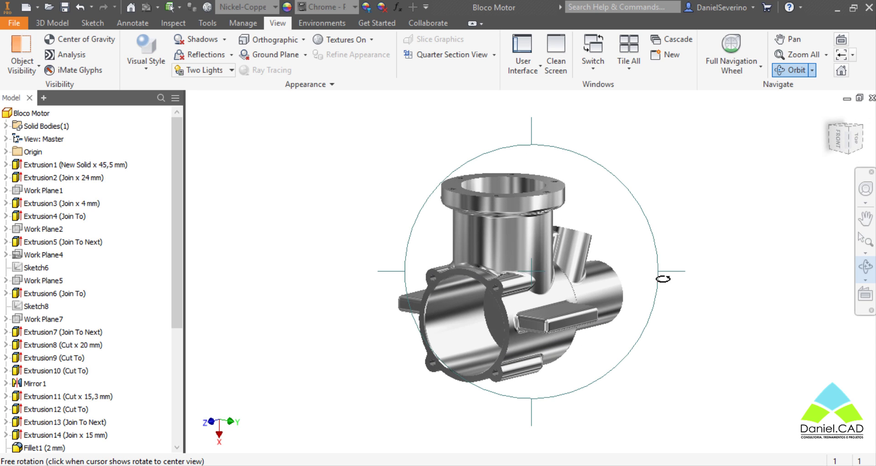
Orbit the engine block about single axes and freely until the upper flange face shows, and end the Orbit command.
{"action": "mouse_move", "coordinate": [678, 272]}
{"action": "left_mouse_down"}
{"action": "mouse_move", "coordinate": [420, 277]}
{"action": "mouse_move", "coordinate": [727, 274]}
{"action": "mouse_move", "coordinate": [680, 283]}
{"action": "left_mouse_up"}
{"action": "mouse_move", "coordinate": [534, 133]}
{"action": "left_mouse_down"}
{"action": "mouse_move", "coordinate": [524, 260]}
{"action": "mouse_move", "coordinate": [534, 133]}
{"action": "left_mouse_up"}
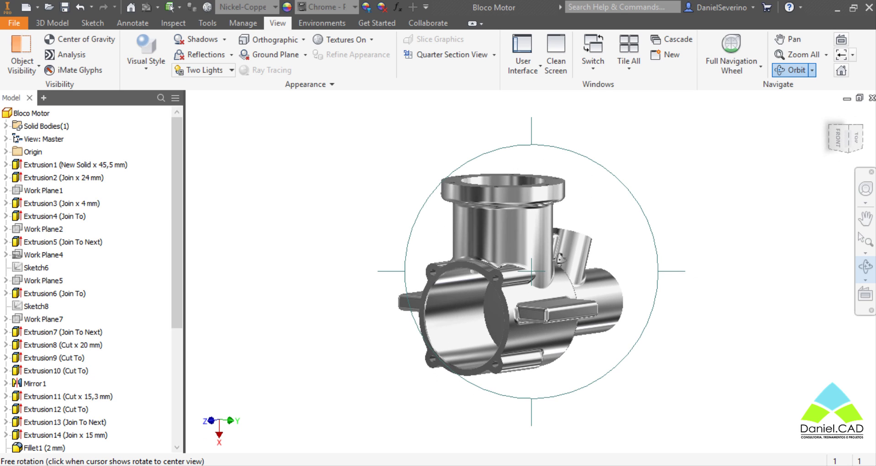
{"action": "left_click_drag", "start_coordinate": [532, 270], "coordinate": [566, 260]}
{"action": "middle_click_drag", "start_coordinate": [698, 222], "coordinate": [729, 206]}
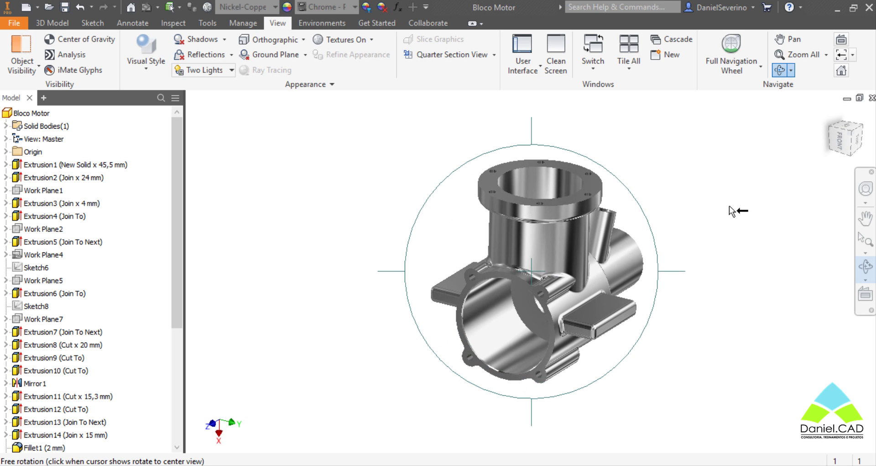
{"action": "key", "text": "Escape"}
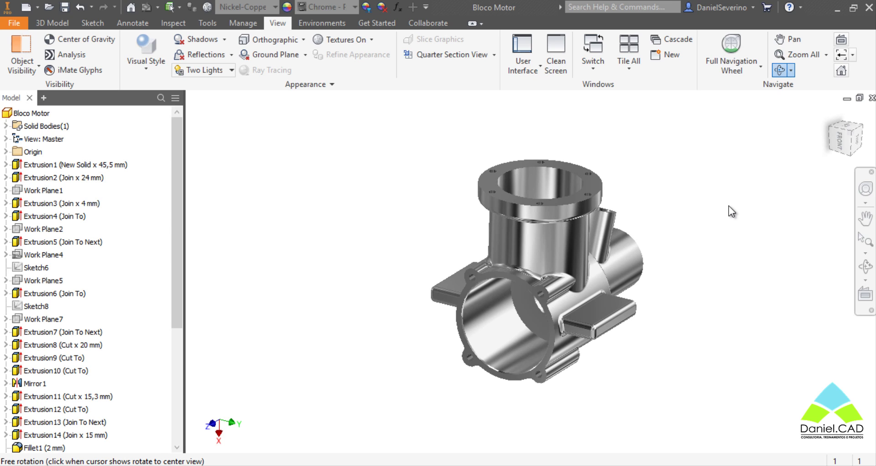
{"action": "key", "text": "Escape"}
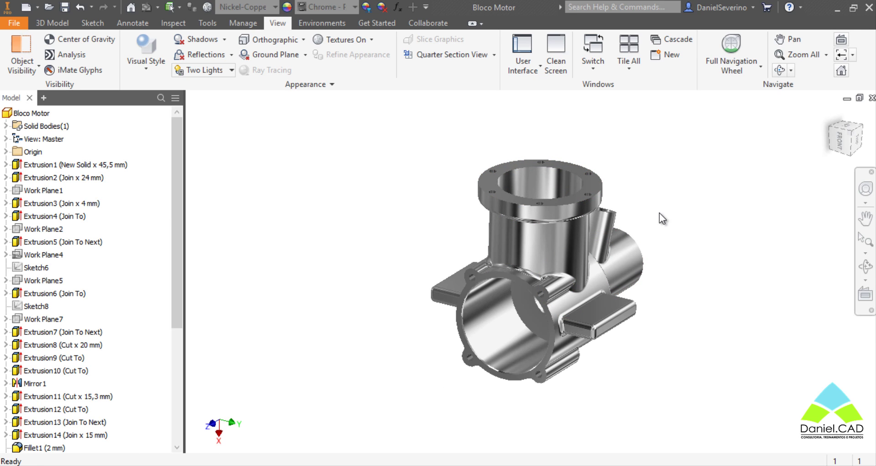
Pan the engine block slightly without a command, zoom it out and in, and move it back to the middle.
{"action": "middle_click_drag", "start_coordinate": [658, 212], "coordinate": [658, 211]}
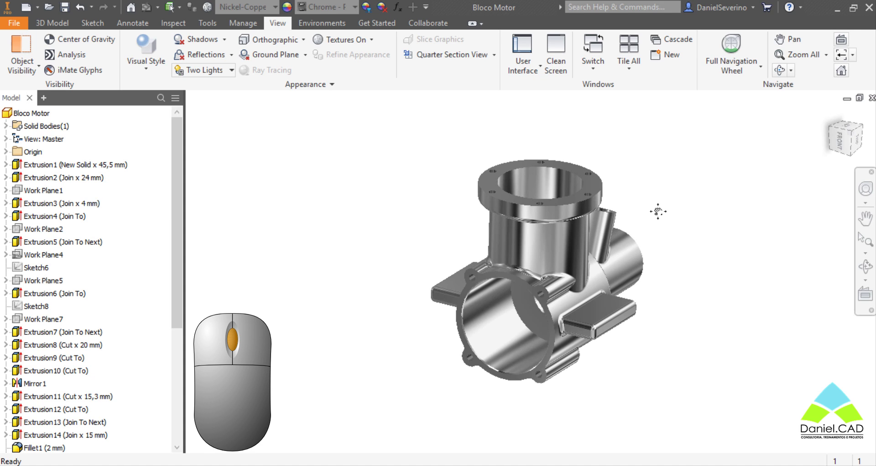
{"action": "mouse_move", "coordinate": [658, 211]}
{"action": "middle_mouse_down"}
{"action": "mouse_move", "coordinate": [622, 180]}
{"action": "mouse_move", "coordinate": [513, 184]}
{"action": "mouse_move", "coordinate": [508, 252]}
{"action": "mouse_move", "coordinate": [695, 252]}
{"action": "mouse_move", "coordinate": [650, 182]}
{"action": "mouse_move", "coordinate": [579, 212]}
{"action": "mouse_move", "coordinate": [649, 242]}
{"action": "mouse_move", "coordinate": [661, 222]}
{"action": "mouse_move", "coordinate": [620, 158]}
{"action": "mouse_move", "coordinate": [532, 172]}
{"action": "mouse_move", "coordinate": [622, 231]}
{"action": "mouse_move", "coordinate": [681, 193]}
{"action": "mouse_move", "coordinate": [604, 192]}
{"action": "mouse_move", "coordinate": [641, 212]}
{"action": "middle_mouse_up"}
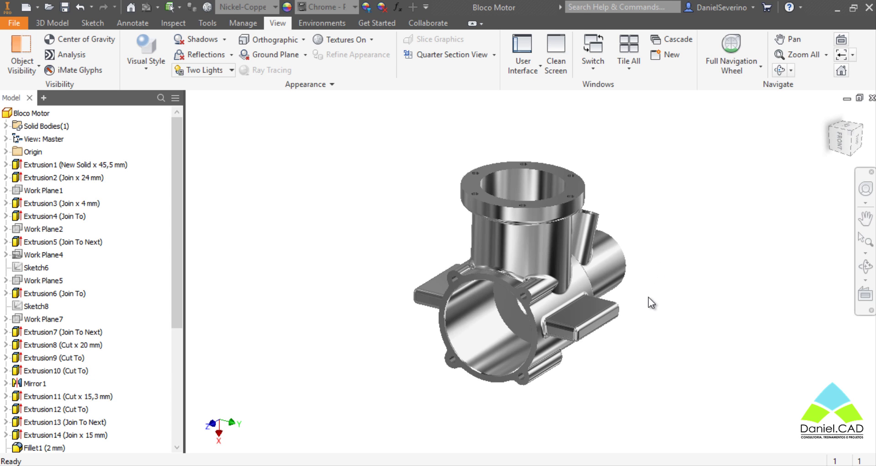
{"action": "scroll", "coordinate": [648, 296], "scroll_direction": "down", "scroll_amount": 5}
{"action": "scroll", "coordinate": [648, 294], "scroll_direction": "up", "scroll_amount": 8}
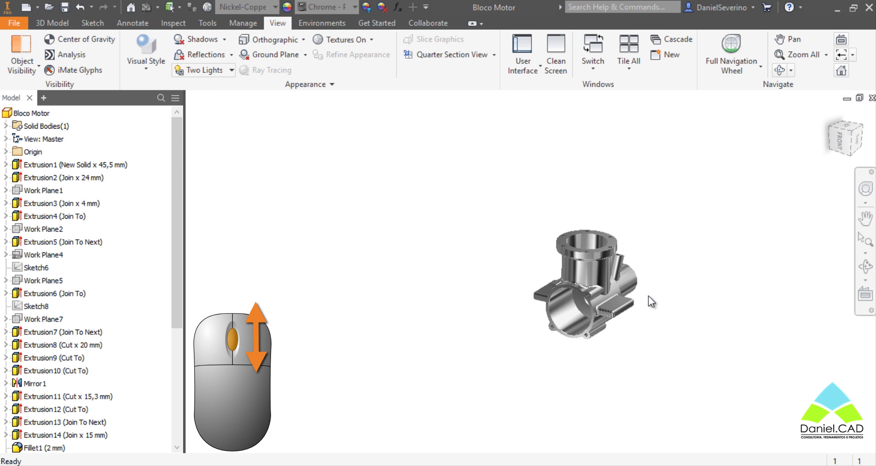
{"action": "scroll", "coordinate": [568, 297], "scroll_direction": "down", "scroll_amount": 5}
{"action": "scroll", "coordinate": [569, 297], "scroll_direction": "up", "scroll_amount": 4}
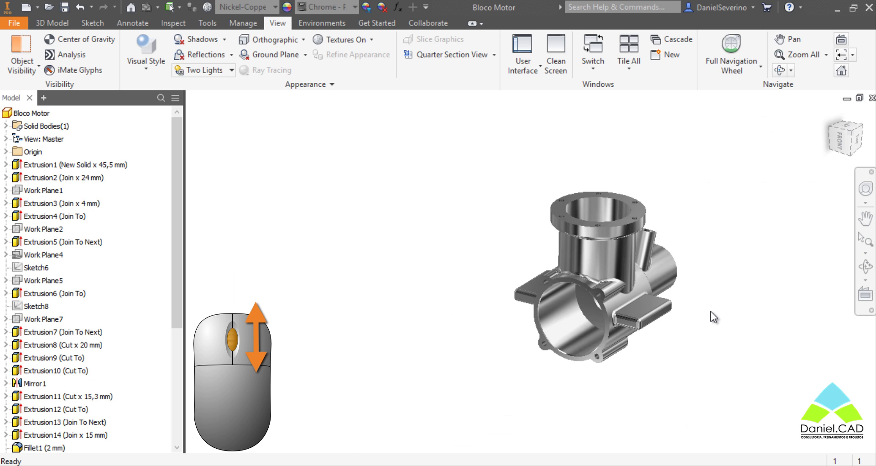
{"action": "middle_click_drag", "start_coordinate": [721, 313], "coordinate": [661, 308]}
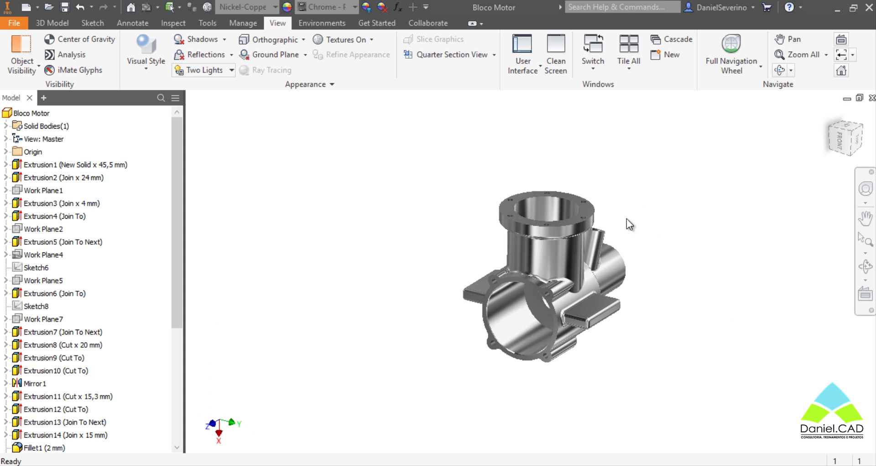
Magnify the front-right screw hole on the upper flange by zooming about the cursor, and zoom back out.
{"action": "left_click", "coordinate": [577, 195]}
{"action": "scroll", "coordinate": [630, 316], "scroll_direction": "up", "scroll_amount": 3}
{"action": "scroll", "coordinate": [630, 316], "scroll_direction": "down", "scroll_amount": 4}
{"action": "scroll", "coordinate": [590, 250], "scroll_direction": "up", "scroll_amount": 2}
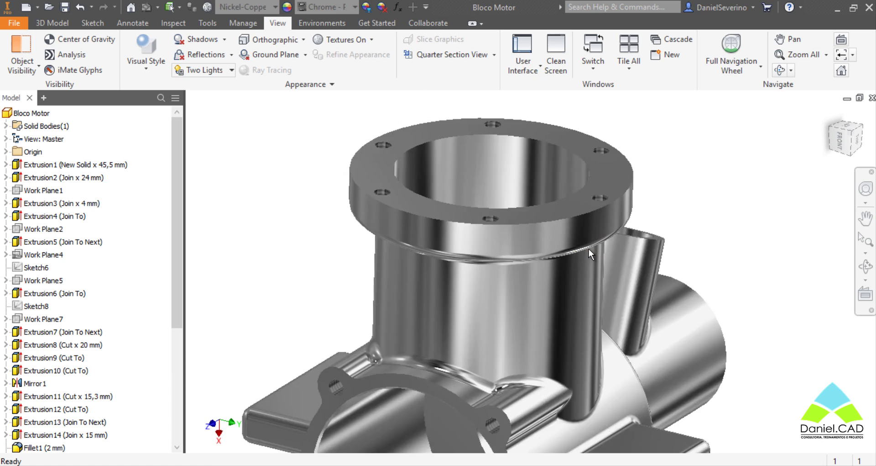
{"action": "scroll", "coordinate": [591, 252], "scroll_direction": "down", "scroll_amount": 3}
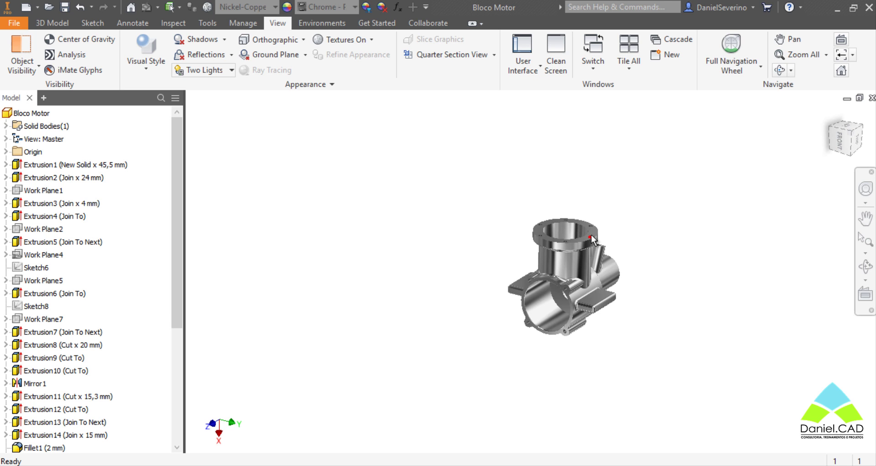
{"action": "scroll", "coordinate": [590, 235], "scroll_direction": "up", "scroll_amount": 5}
{"action": "scroll", "coordinate": [590, 245], "scroll_direction": "up", "scroll_amount": 8}
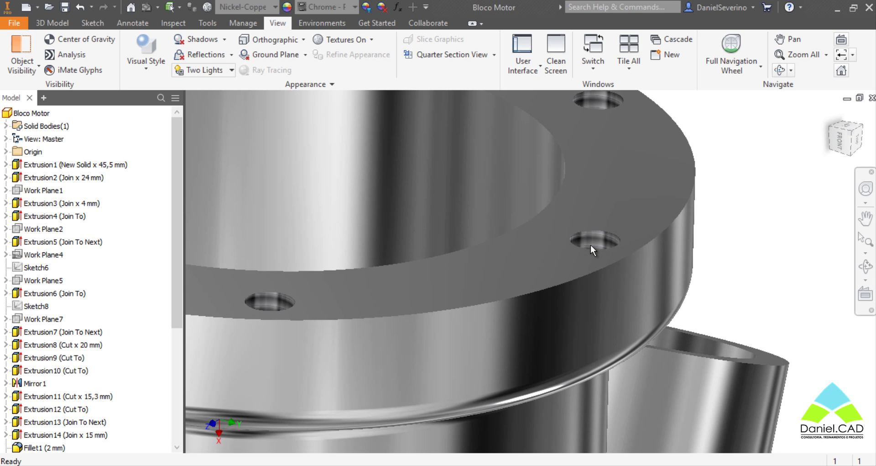
{"action": "scroll", "coordinate": [602, 246], "scroll_direction": "down", "scroll_amount": 10}
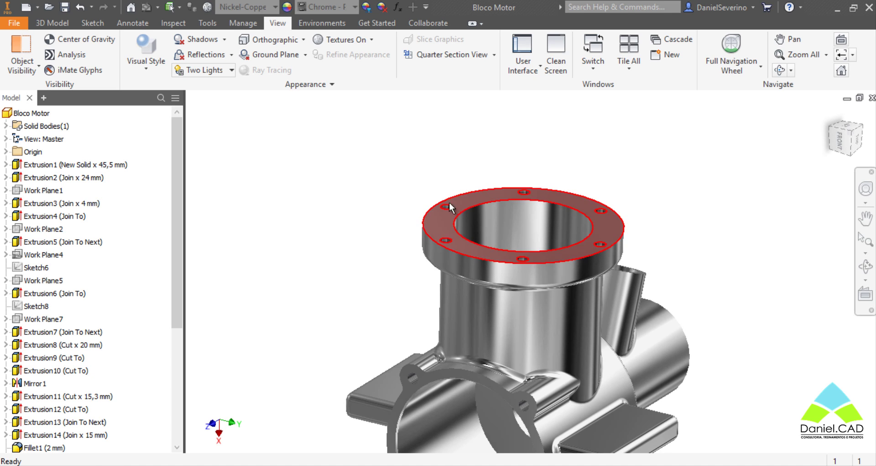
Magnify the rear-left screw hole on the upper flange for a close look and zoom out to the whole part.
{"action": "scroll", "coordinate": [454, 210], "scroll_direction": "up", "scroll_amount": 3}
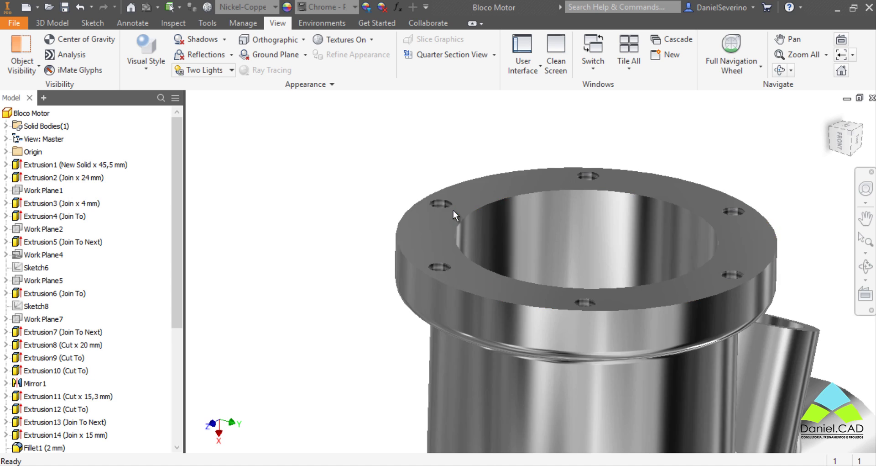
{"action": "scroll", "coordinate": [451, 203], "scroll_direction": "up", "scroll_amount": 5}
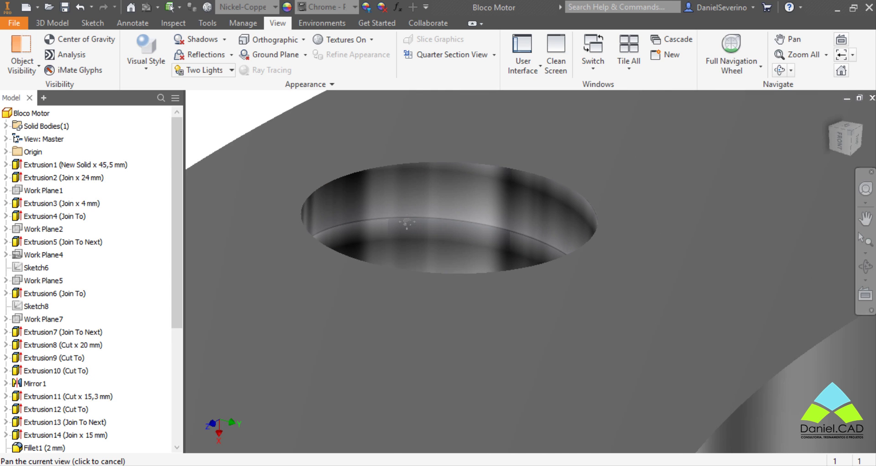
{"action": "scroll", "coordinate": [437, 228], "scroll_direction": "down", "scroll_amount": 8}
{"action": "scroll", "coordinate": [438, 228], "scroll_direction": "down", "scroll_amount": 5}
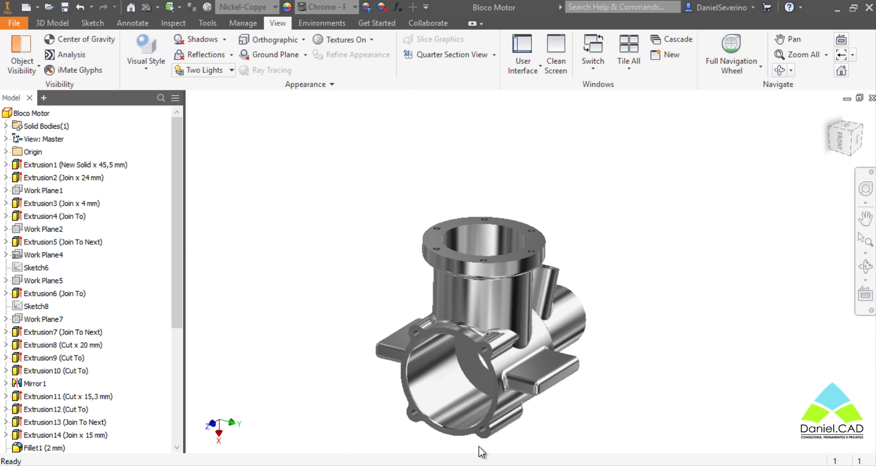
Magnify the lower-right threaded hole of the large cylinder opening, zoom far out and pan the part to the middle.
{"action": "scroll", "coordinate": [481, 435], "scroll_direction": "up", "scroll_amount": 10}
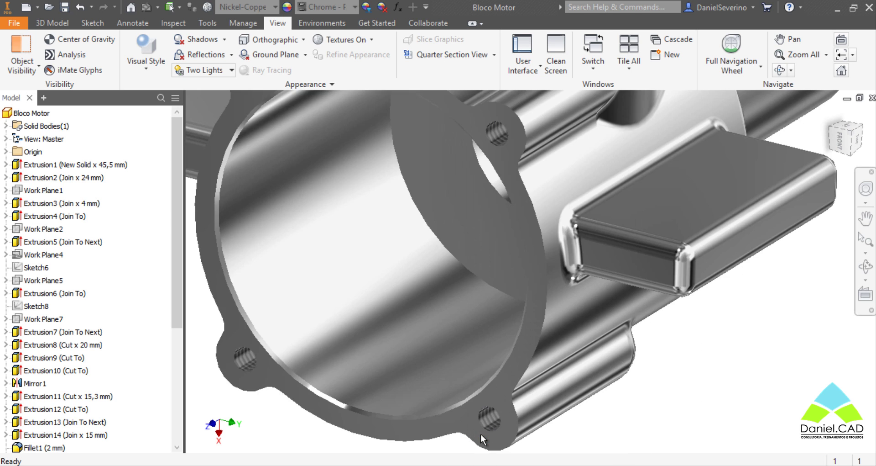
{"action": "scroll", "coordinate": [504, 414], "scroll_direction": "down", "scroll_amount": 12}
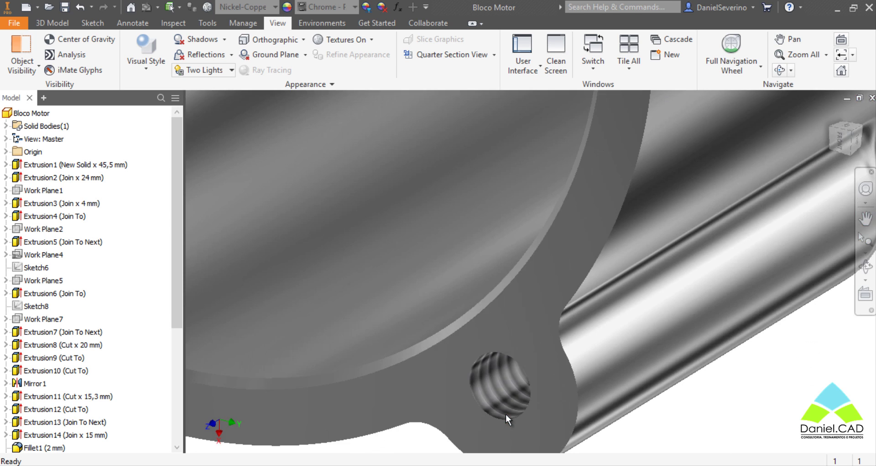
{"action": "scroll", "coordinate": [509, 413], "scroll_direction": "up", "scroll_amount": 6}
{"action": "scroll", "coordinate": [513, 413], "scroll_direction": "down", "scroll_amount": 6}
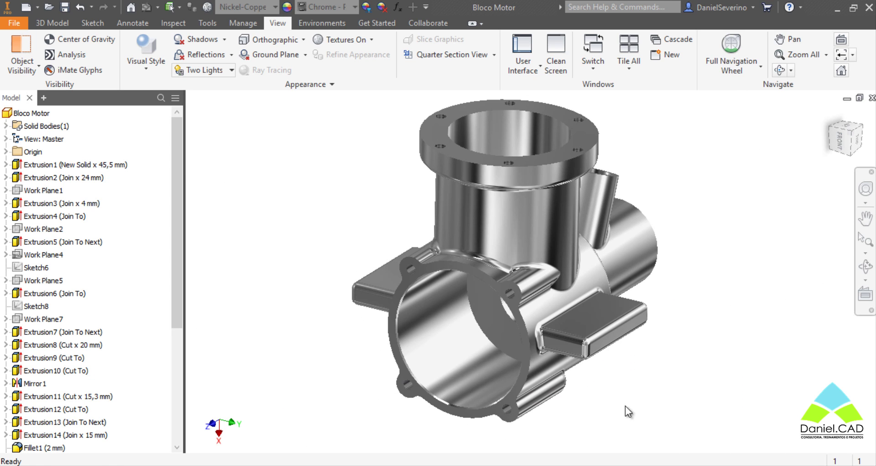
{"action": "scroll", "coordinate": [689, 396], "scroll_direction": "down", "scroll_amount": 6}
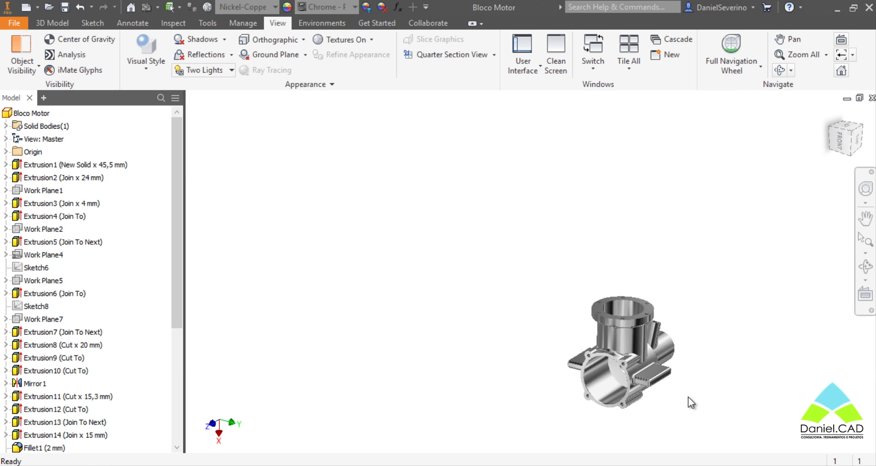
{"action": "middle_click_drag", "start_coordinate": [710, 381], "coordinate": [642, 297]}
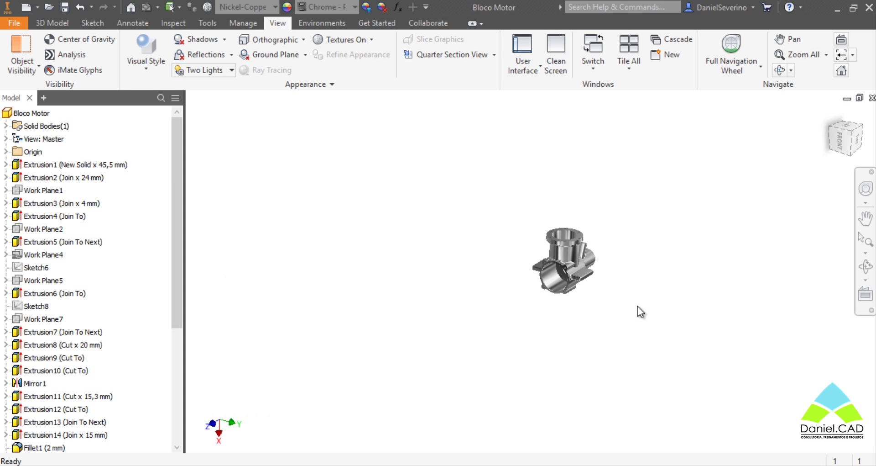
Fit the whole engine block in view and orbit it freely to examine its opposite side and open cylinder end.
{"action": "key", "text": "Home"}
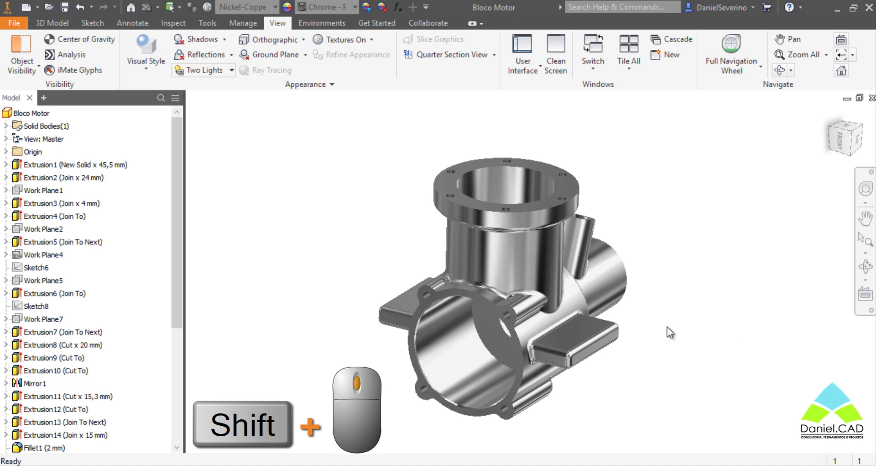
{"action": "middle_click_drag", "start_coordinate": [668, 327], "coordinate": [668, 326], "text": "shift"}
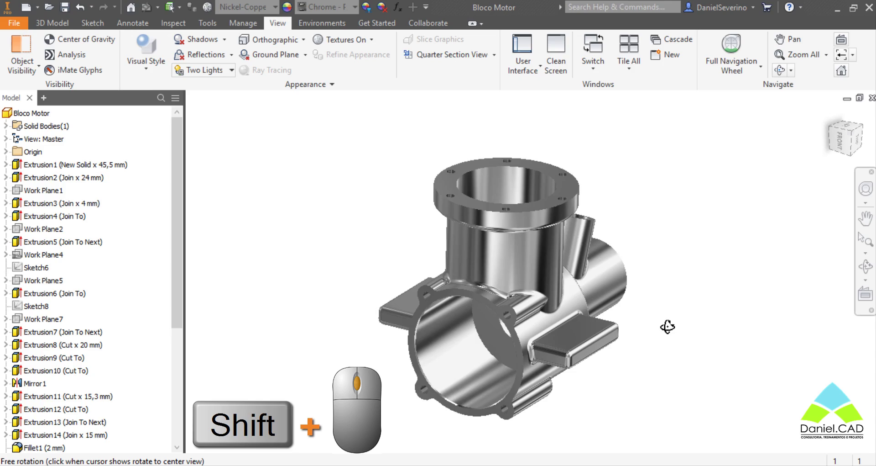
{"action": "middle_click_drag", "start_coordinate": [668, 327], "coordinate": [523, 196], "text": "shift"}
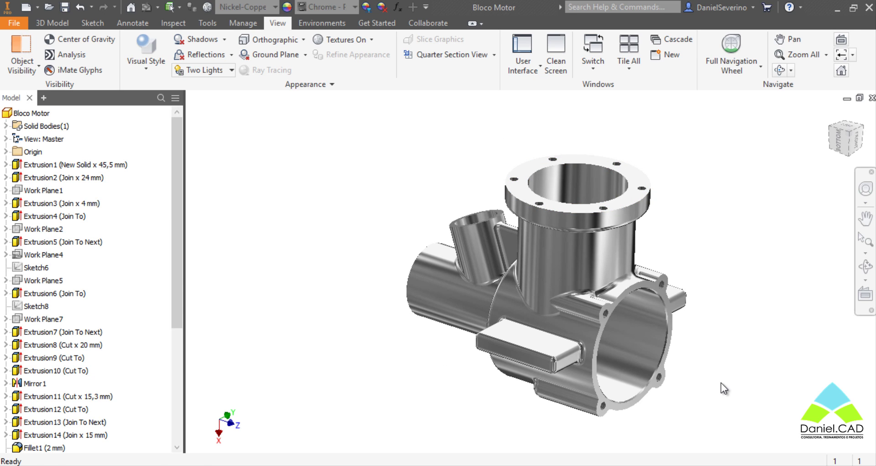
{"action": "mouse_move", "coordinate": [721, 383]}
{"action": "middle_mouse_down", "text": "shift"}
{"action": "mouse_move", "coordinate": [718, 357]}
{"action": "mouse_move", "coordinate": [626, 333]}
{"action": "mouse_move", "coordinate": [559, 284]}
{"action": "mouse_move", "coordinate": [628, 382]}
{"action": "mouse_move", "coordinate": [749, 377]}
{"action": "mouse_move", "coordinate": [667, 405]}
{"action": "mouse_move", "coordinate": [727, 380]}
{"action": "middle_mouse_up", "text": "shift"}
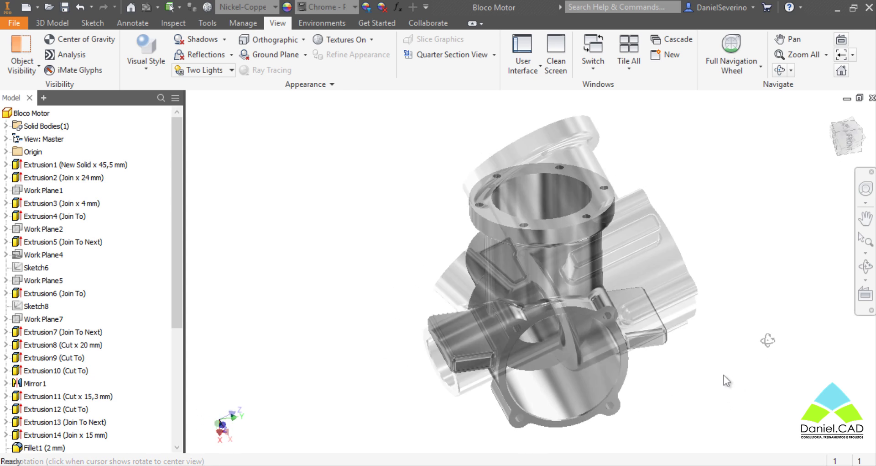
Zoom out and pan the engine block out of sight, and restore the Home view.
{"action": "scroll", "coordinate": [723, 373], "scroll_direction": "down", "scroll_amount": 3}
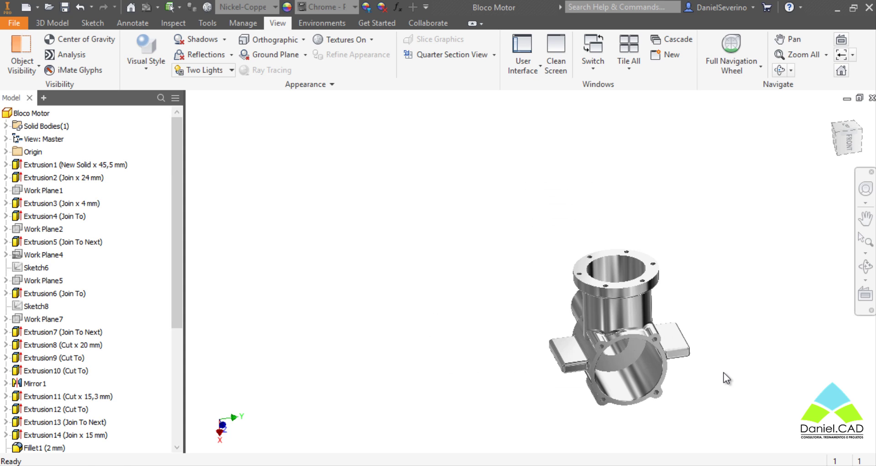
{"action": "scroll", "coordinate": [724, 372], "scroll_direction": "down", "scroll_amount": 5}
{"action": "middle_click_drag", "start_coordinate": [725, 369], "coordinate": [694, 276]}
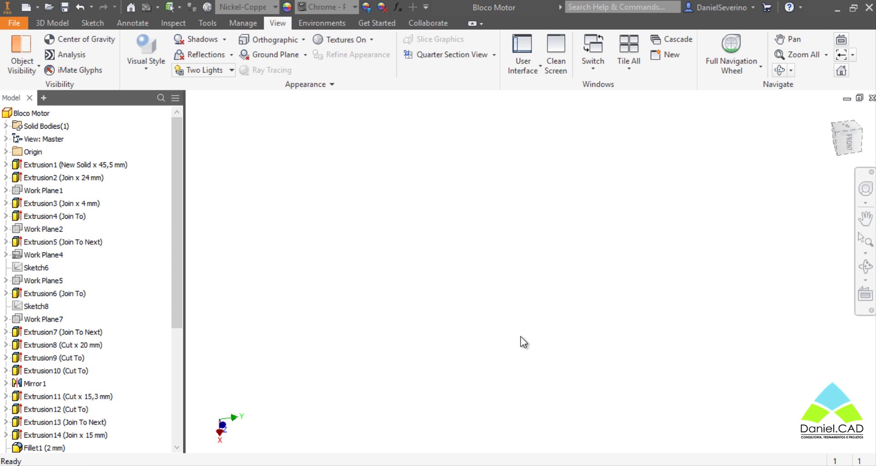
{"action": "left_click", "coordinate": [842, 72]}
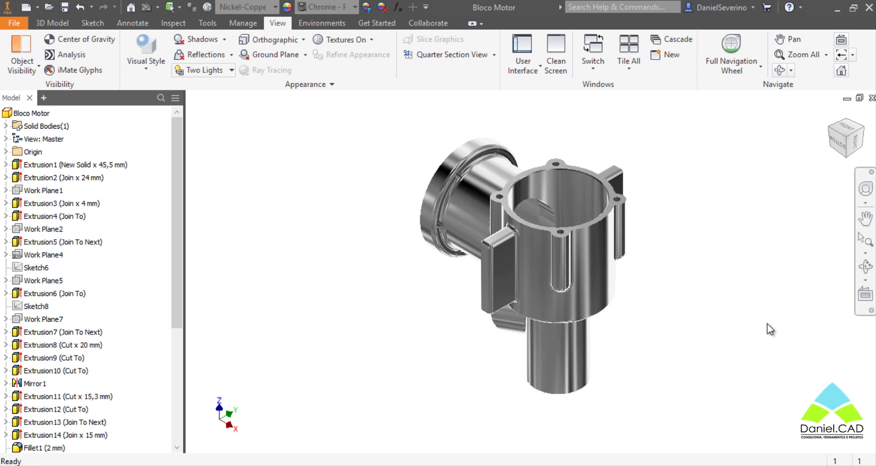
Move the engine block out of view twice by zooming and panning, returning to the Home view each time.
{"action": "scroll", "coordinate": [768, 324], "scroll_direction": "down", "scroll_amount": 10}
{"action": "middle_click_drag", "start_coordinate": [768, 323], "coordinate": [781, 248]}
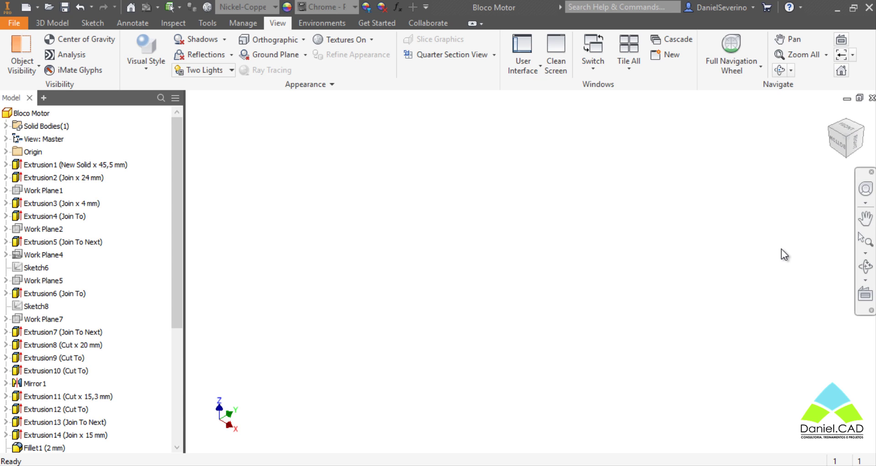
{"action": "key", "text": "Home"}
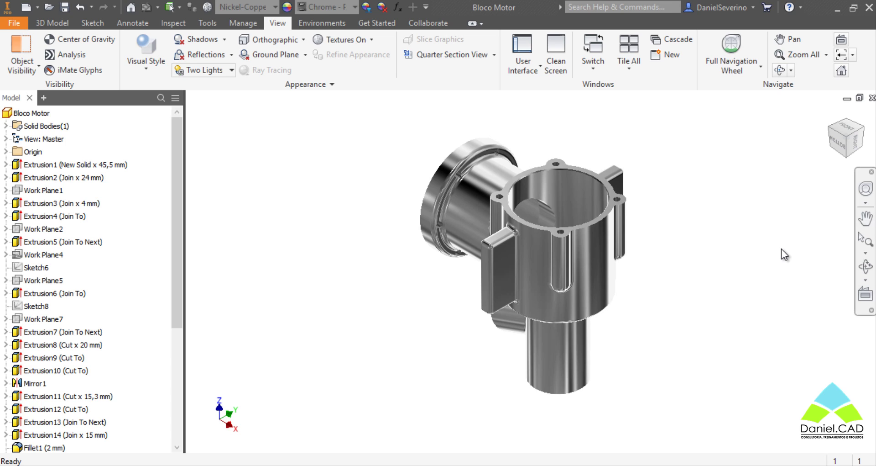
{"action": "scroll", "coordinate": [704, 262], "scroll_direction": "up", "scroll_amount": 10}
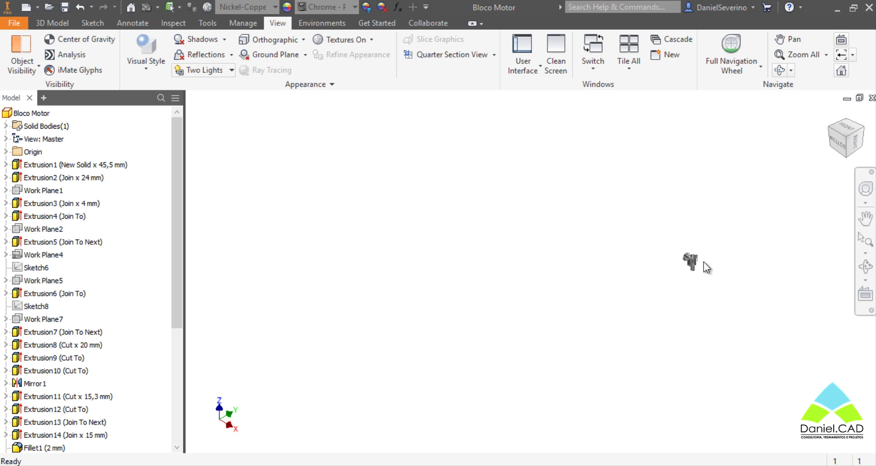
{"action": "key", "text": "Home"}
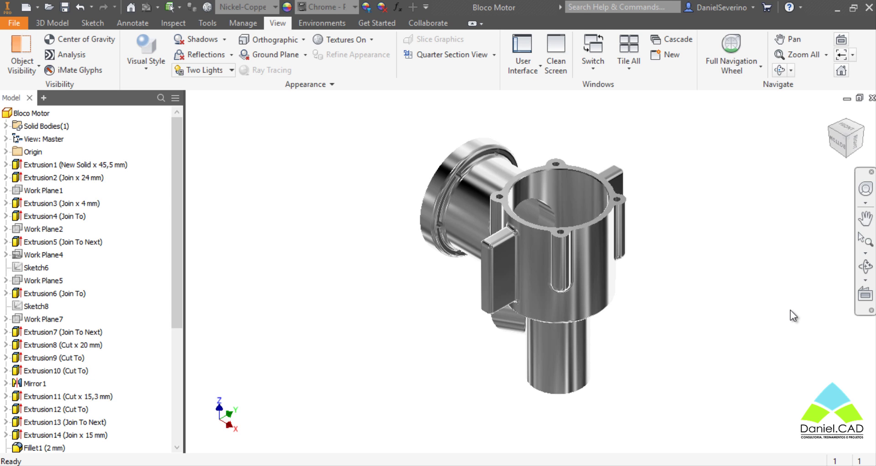
Orbit the engine block freely, align it to the TOP view with the ViewCube, and orbit it to an oblique view.
{"action": "middle_click_drag", "start_coordinate": [544, 312], "coordinate": [605, 278], "text": "shift"}
{"action": "middle_click_drag", "start_coordinate": [657, 347], "coordinate": [662, 290], "text": "shift"}
{"action": "middle_click_drag", "start_coordinate": [590, 253], "coordinate": [600, 237], "text": "shift"}
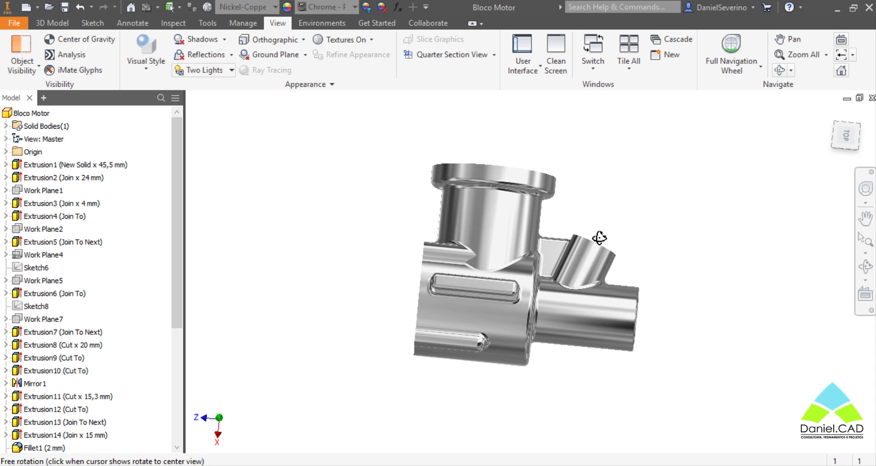
{"action": "left_click", "coordinate": [839, 136]}
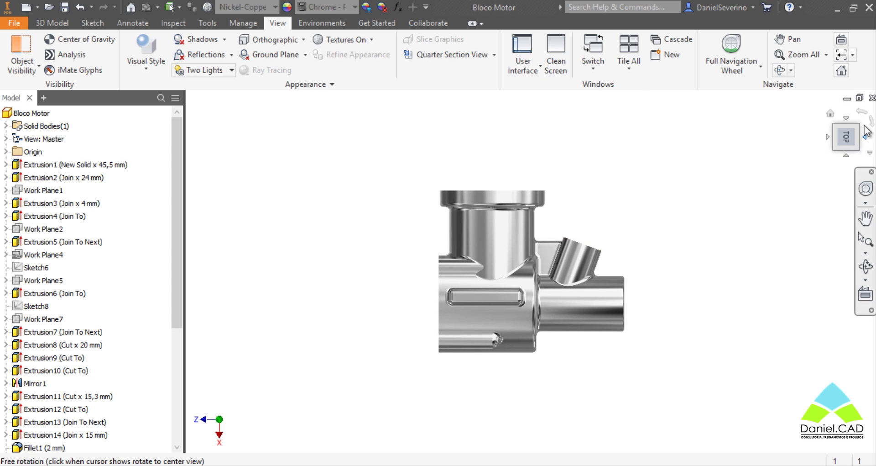
{"action": "middle_click_drag", "start_coordinate": [625, 258], "coordinate": [581, 317], "text": "shift"}
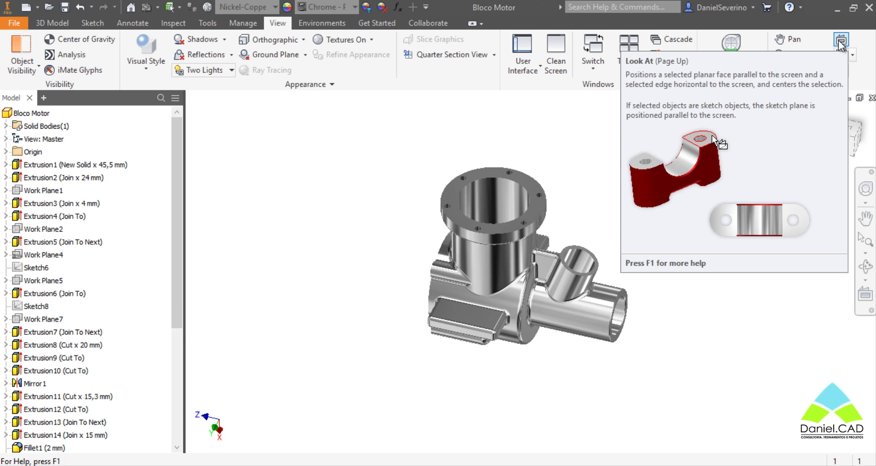
Centre the view on the short angled tube of the engine block with Look At, picking its outer wall and open end.
{"action": "left_click", "coordinate": [841, 41]}
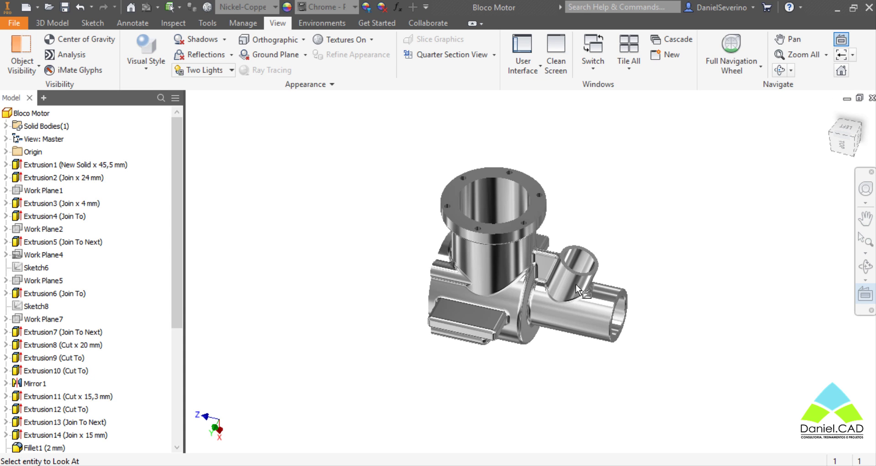
{"action": "left_click", "coordinate": [576, 284]}
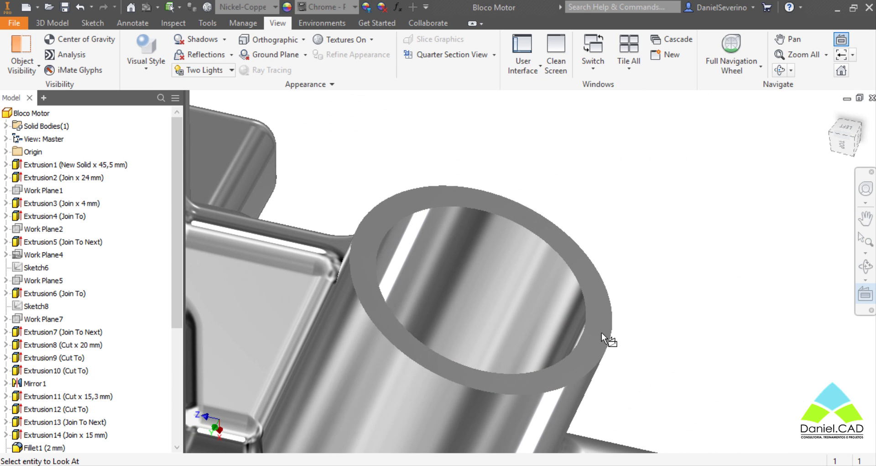
{"action": "left_click", "coordinate": [587, 270]}
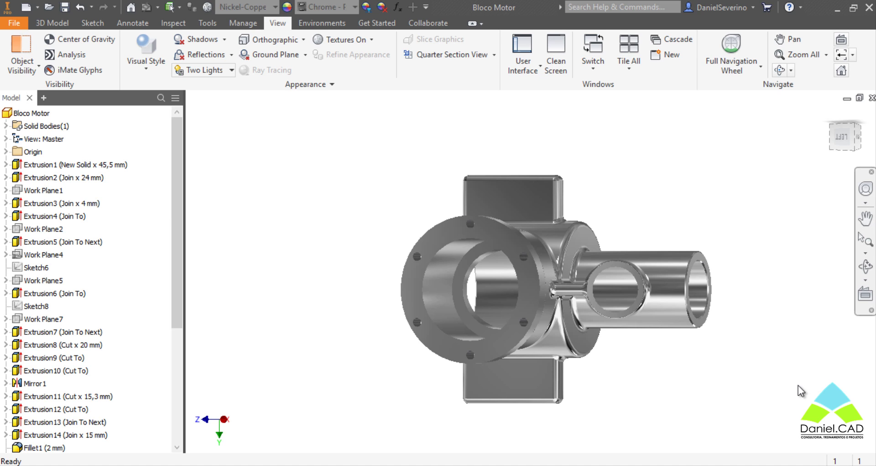
Zoom in and out on the engine block's LEFT view and step back through the previous views.
{"action": "scroll", "coordinate": [692, 351], "scroll_direction": "up", "scroll_amount": 5}
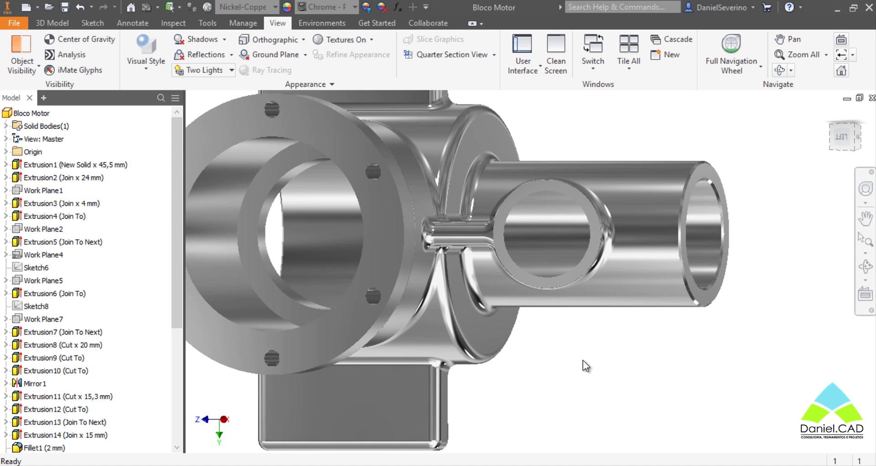
{"action": "scroll", "coordinate": [583, 360], "scroll_direction": "down", "scroll_amount": 3}
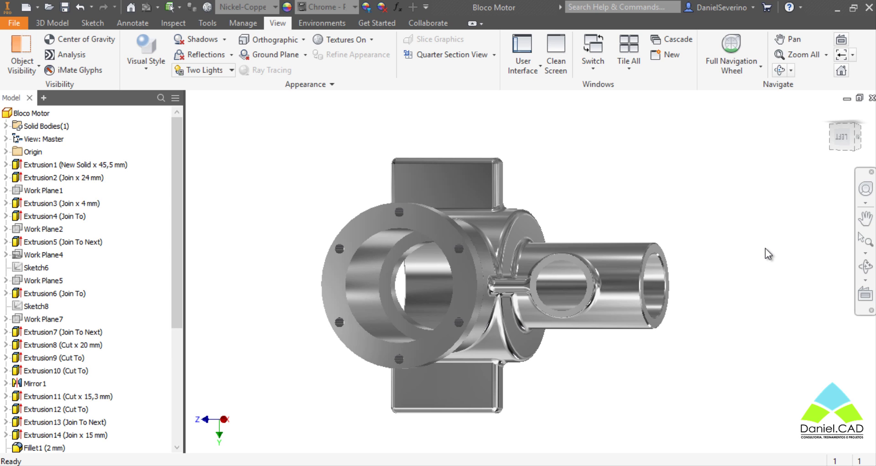
{"action": "key", "text": "F5"}
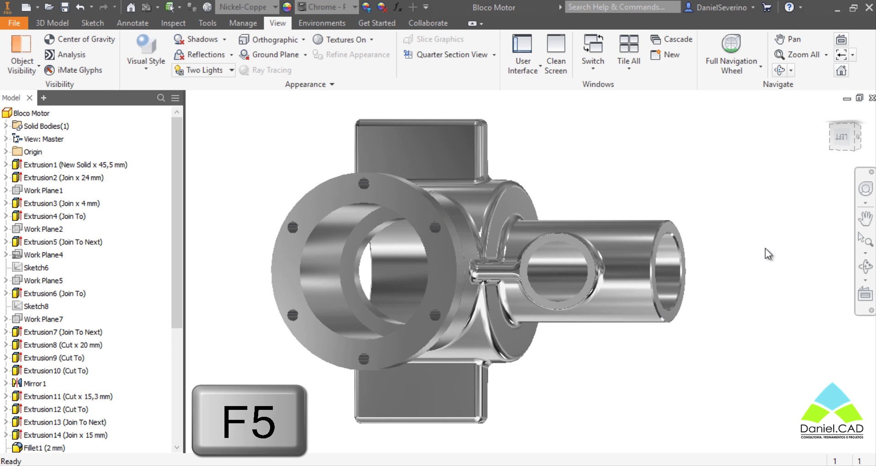
{"action": "key", "text": "F5"}
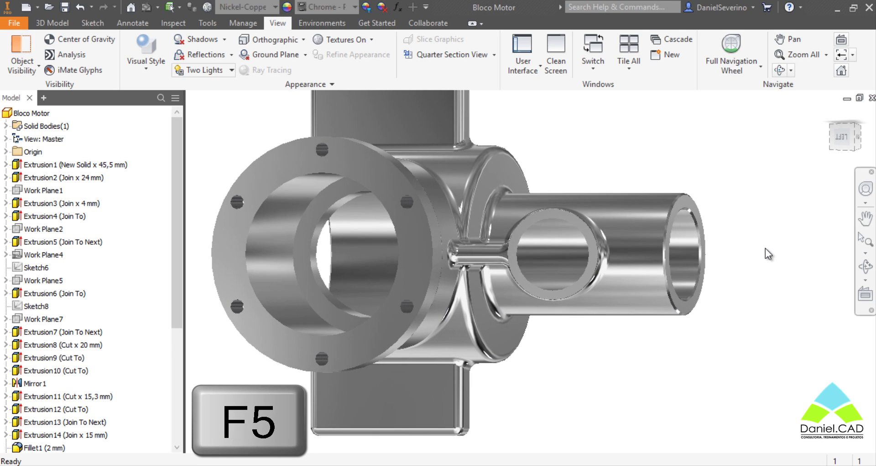
{"action": "key", "text": "F5"}
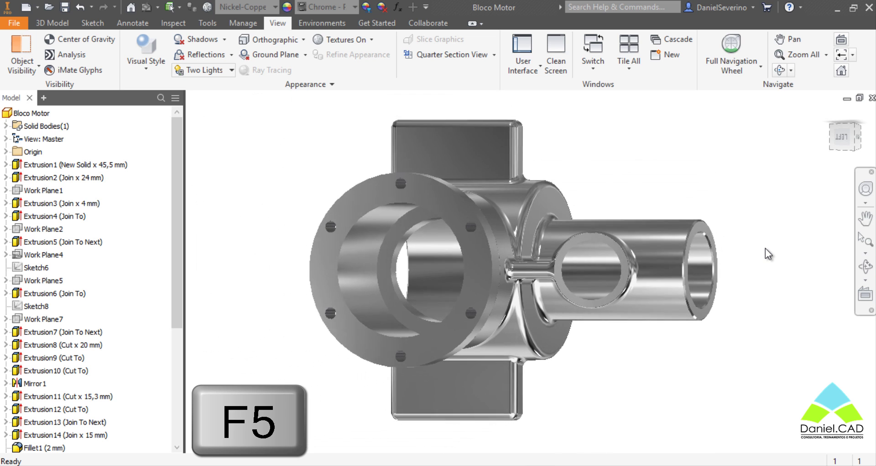
Zoom the engine block far out and orbit it, and step back to the earlier LEFT view.
{"action": "scroll", "coordinate": [767, 252], "scroll_direction": "down", "scroll_amount": 4}
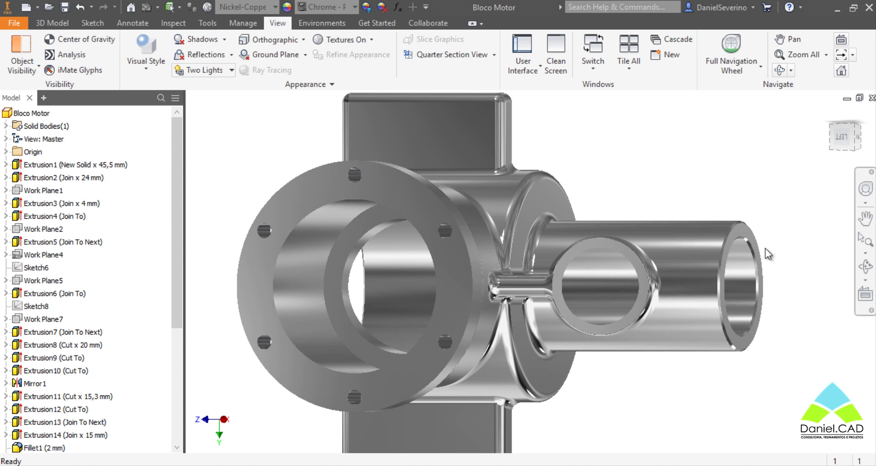
{"action": "scroll", "coordinate": [765, 248], "scroll_direction": "up", "scroll_amount": 10}
{"action": "middle_click_drag", "start_coordinate": [765, 248], "coordinate": [792, 263], "text": "shift"}
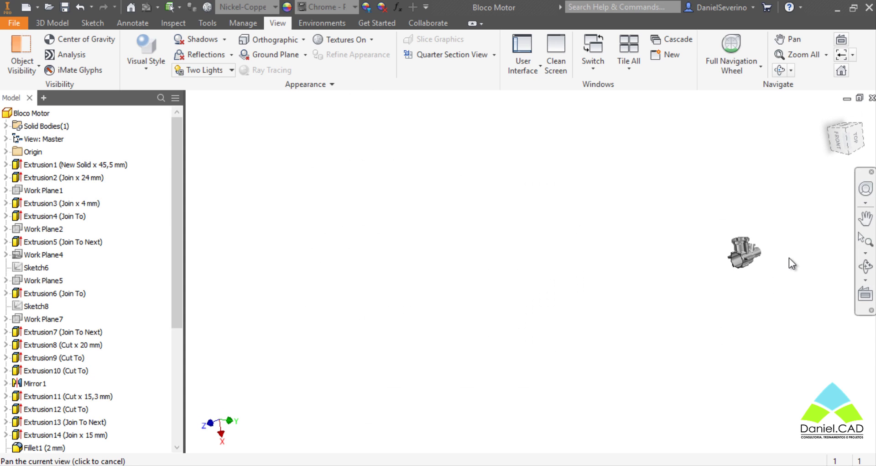
{"action": "key", "text": "Home"}
{"action": "key", "text": "F5"}
{"action": "key", "text": "F5"}
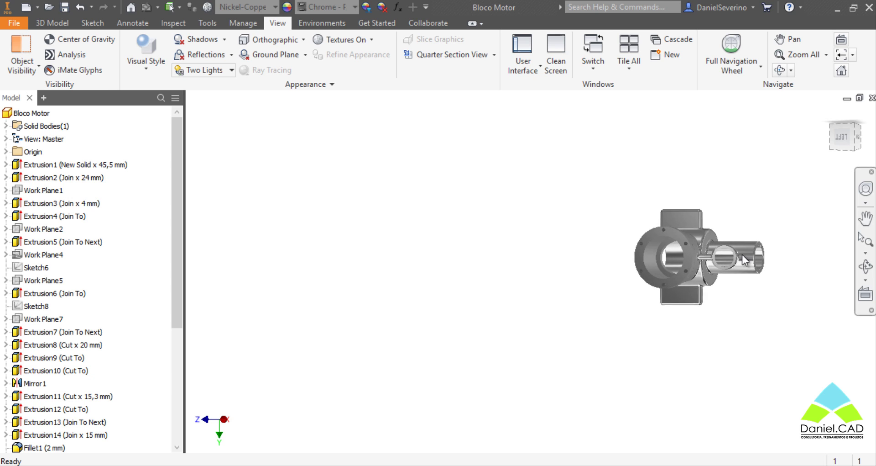
Enlarge and centre the engine block, and orbit it to an oblique view showing the flange and side tubes.
{"action": "scroll", "coordinate": [743, 253], "scroll_direction": "down", "scroll_amount": 5}
{"action": "middle_click_drag", "start_coordinate": [650, 221], "coordinate": [655, 269]}
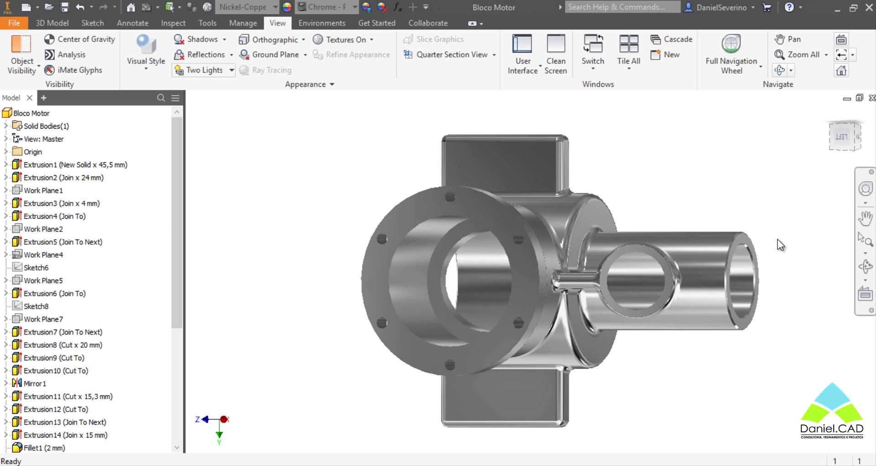
{"action": "middle_click_drag", "start_coordinate": [777, 240], "coordinate": [725, 230]}
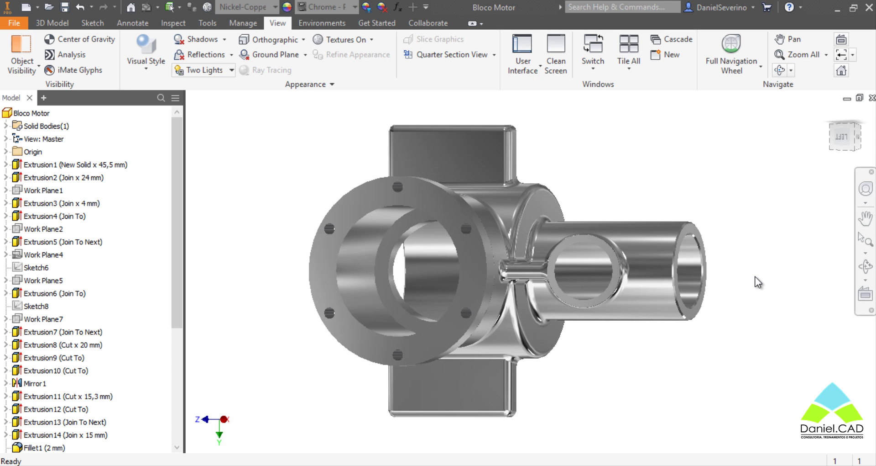
{"action": "middle_click_drag", "start_coordinate": [587, 383], "coordinate": [684, 335], "text": "shift"}
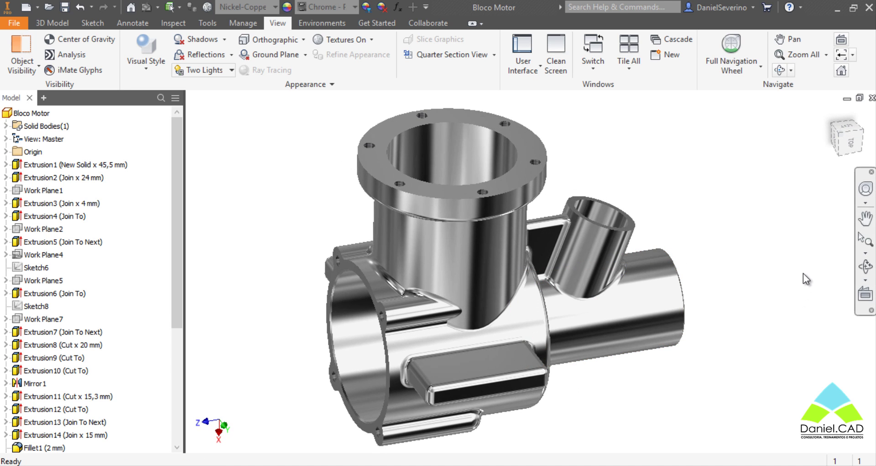
Step between the previous and next views of the engine block, and return to the isometric view showing the FRONT, RIGHT and BOTTOM sides.
{"action": "key", "text": "F5"}
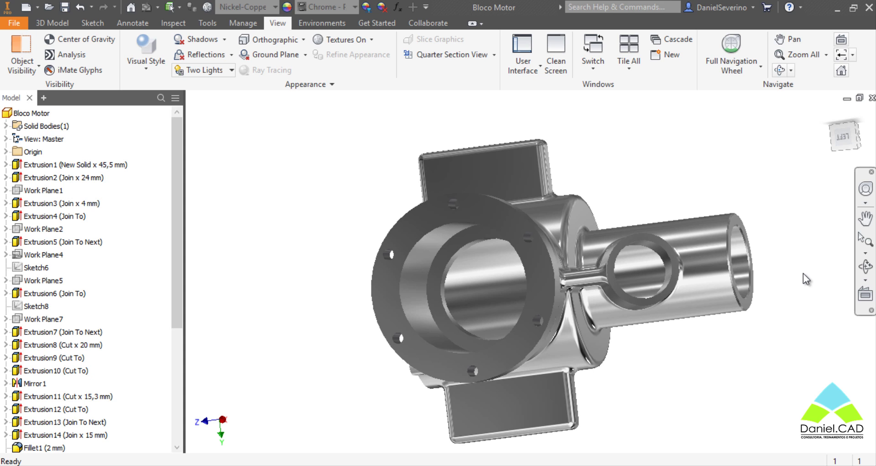
{"action": "key", "text": "shift+F5"}
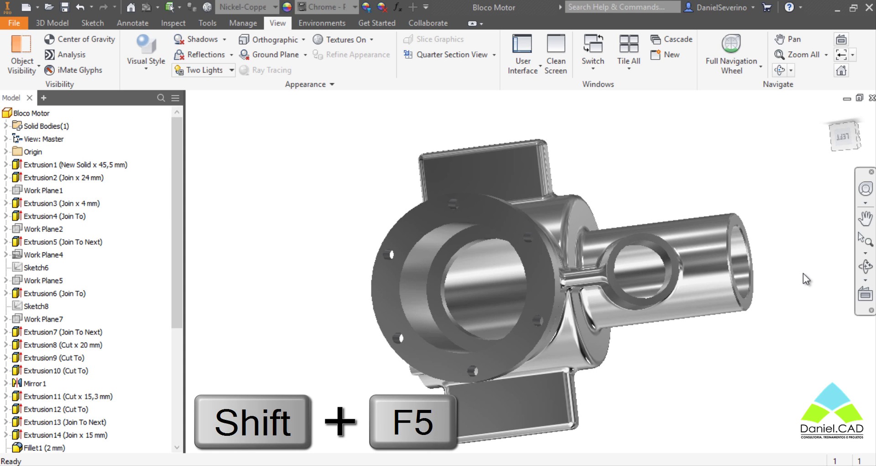
{"action": "key", "text": "shift+F5"}
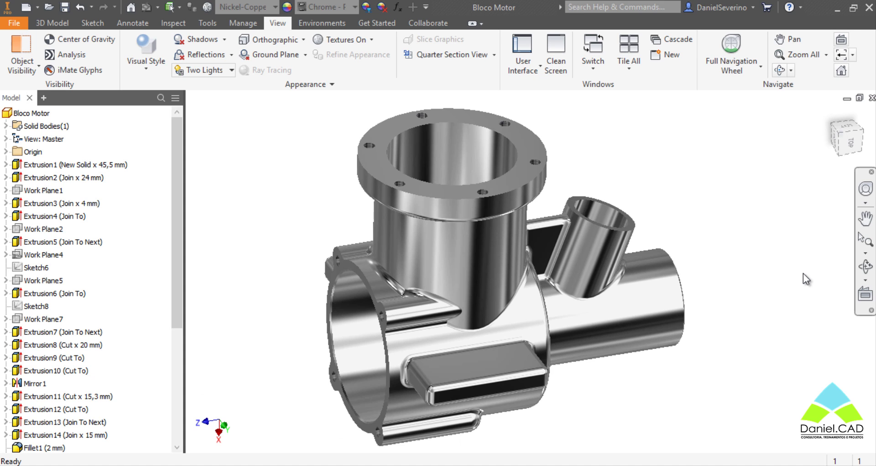
{"action": "key", "text": "Home"}
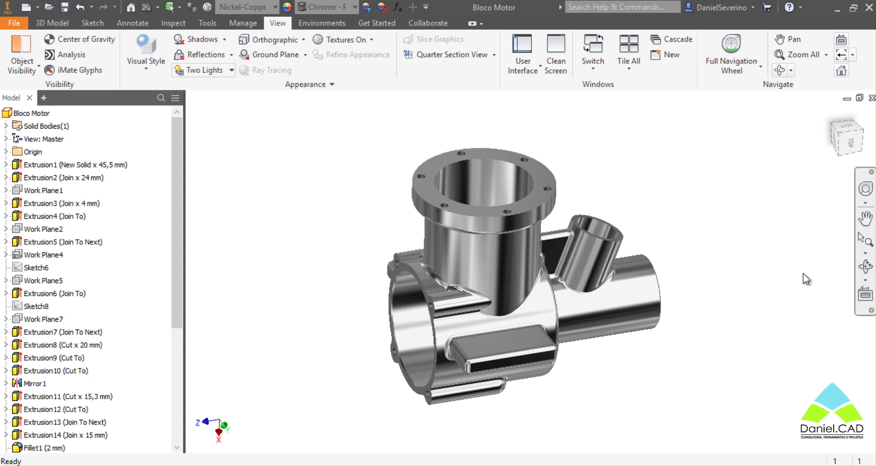
{"action": "key", "text": "F5"}
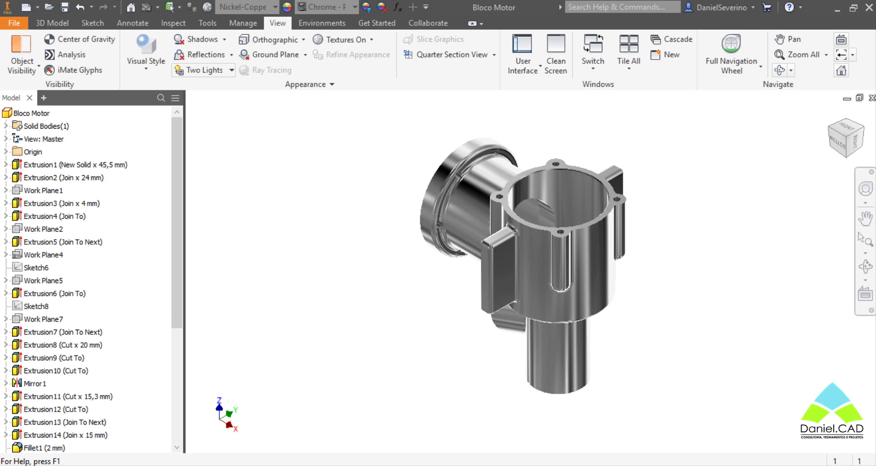
{"action": "left_click", "coordinate": [869, 222]}
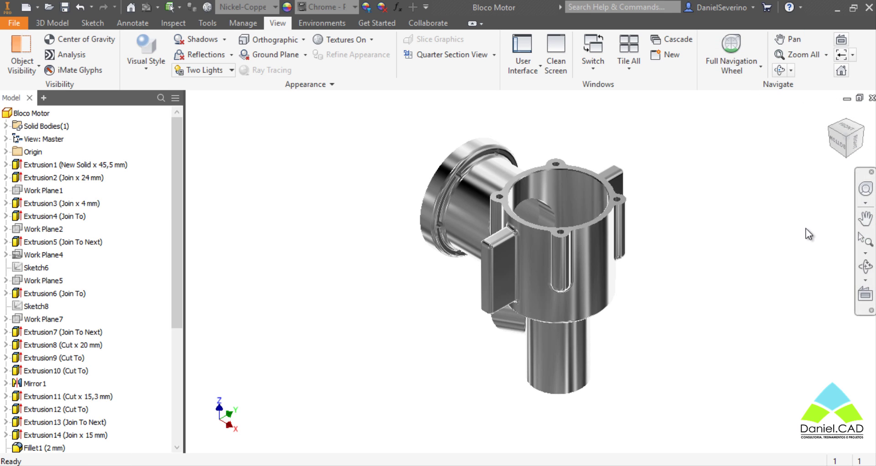
{"action": "left_click", "coordinate": [867, 254]}
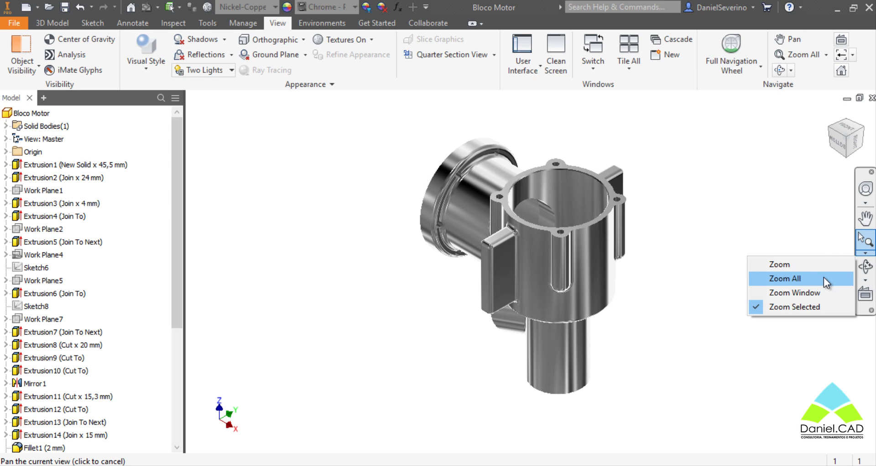
{"action": "left_click", "coordinate": [866, 280]}
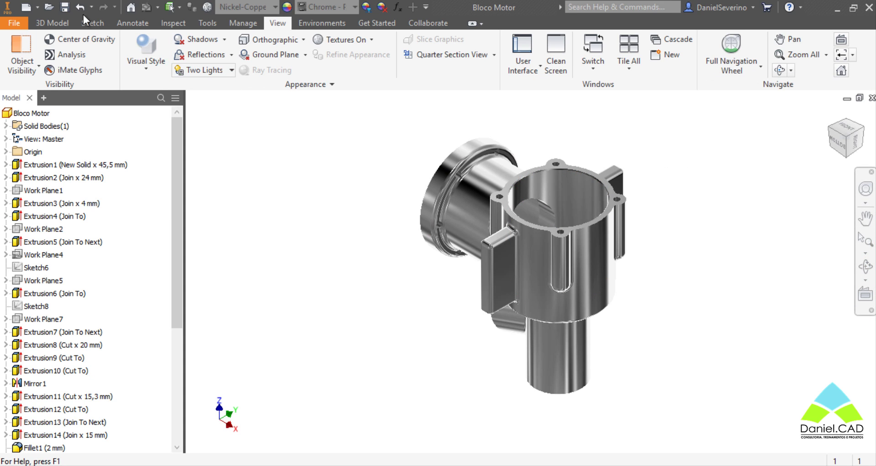
Hide the navigation bar and restore it through the user interface visibility options.
{"action": "left_click", "coordinate": [53, 23]}
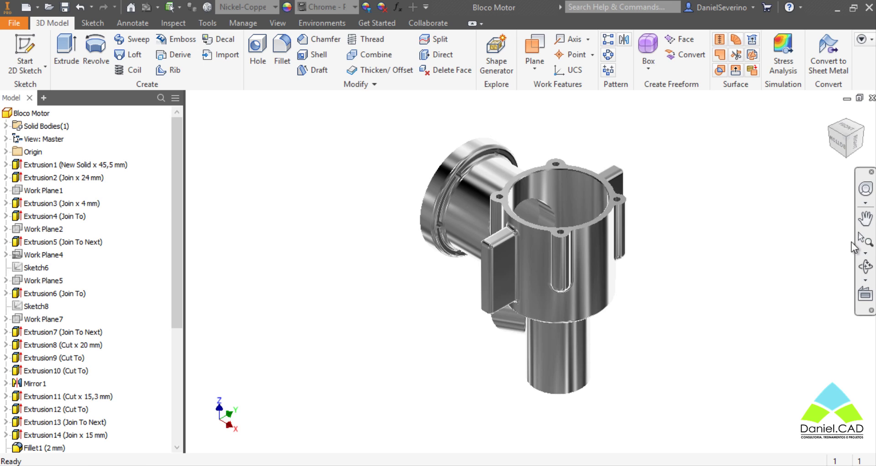
{"action": "left_click", "coordinate": [871, 173]}
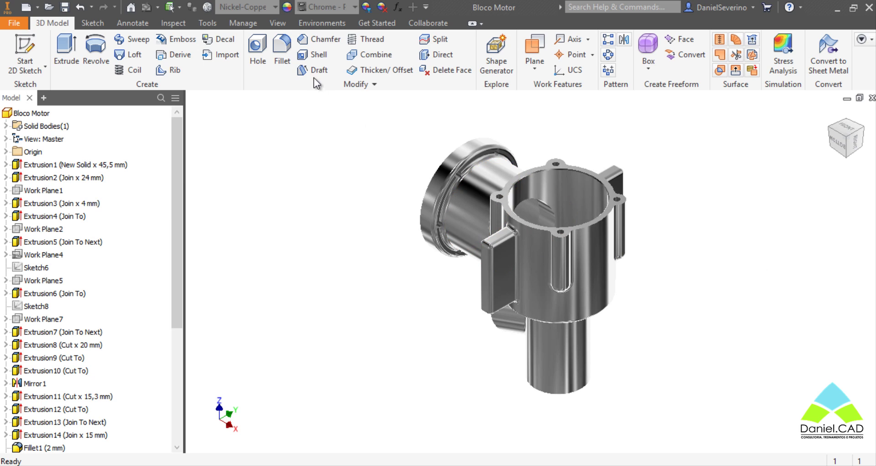
{"action": "left_click", "coordinate": [284, 25]}
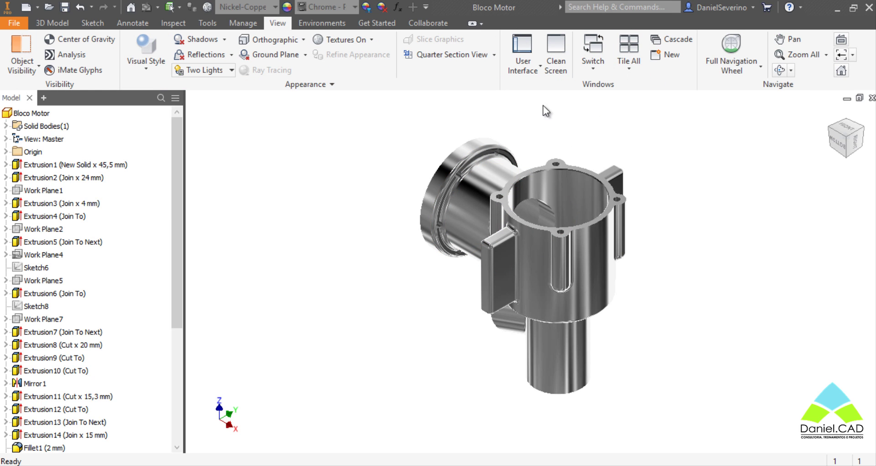
{"action": "left_click", "coordinate": [537, 76]}
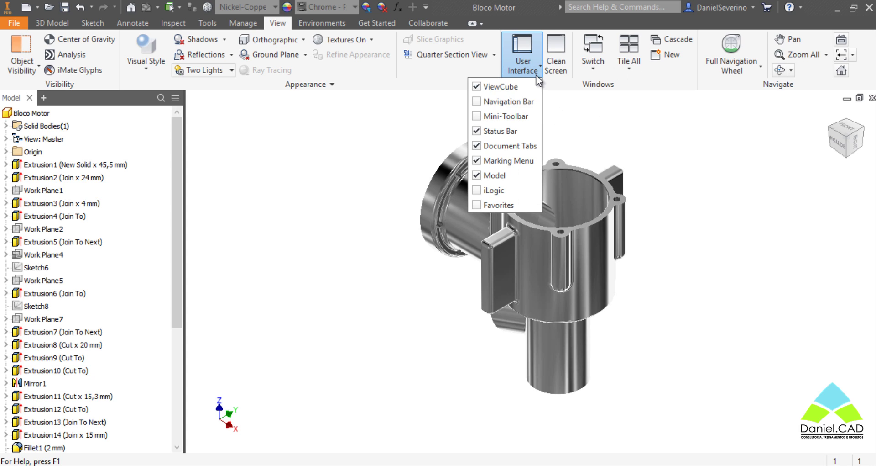
{"action": "left_click", "coordinate": [477, 102]}
{"action": "left_click", "coordinate": [748, 375]}
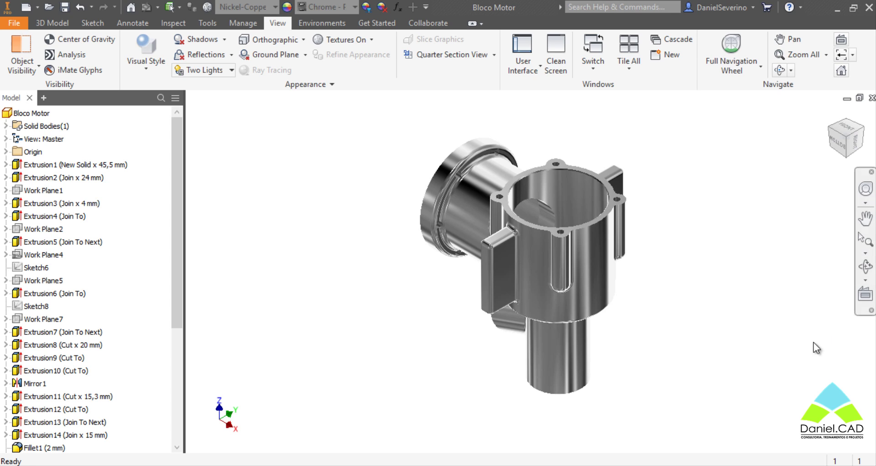
Review the navigation bar's customization options and close them without changing anything.
{"action": "left_click", "coordinate": [865, 218]}
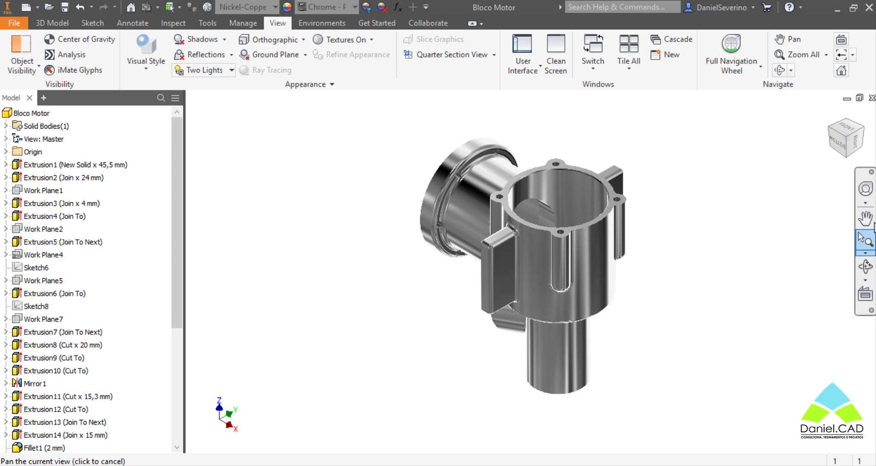
{"action": "left_click", "coordinate": [871, 310]}
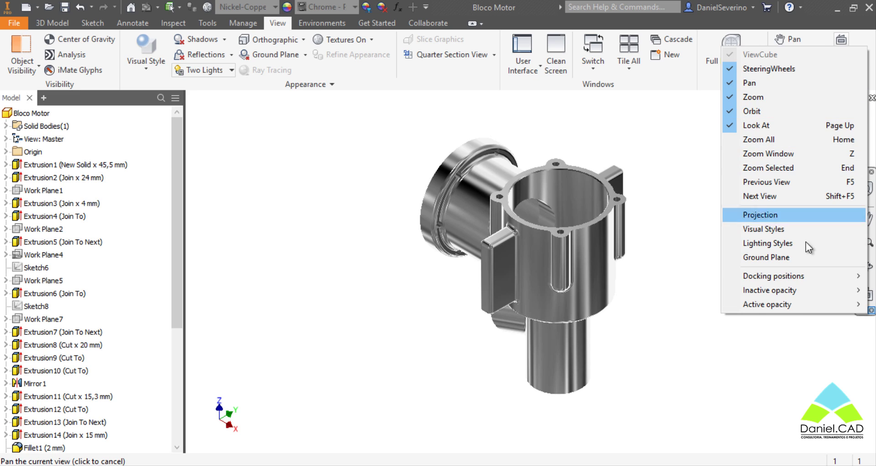
{"action": "left_click", "coordinate": [692, 255]}
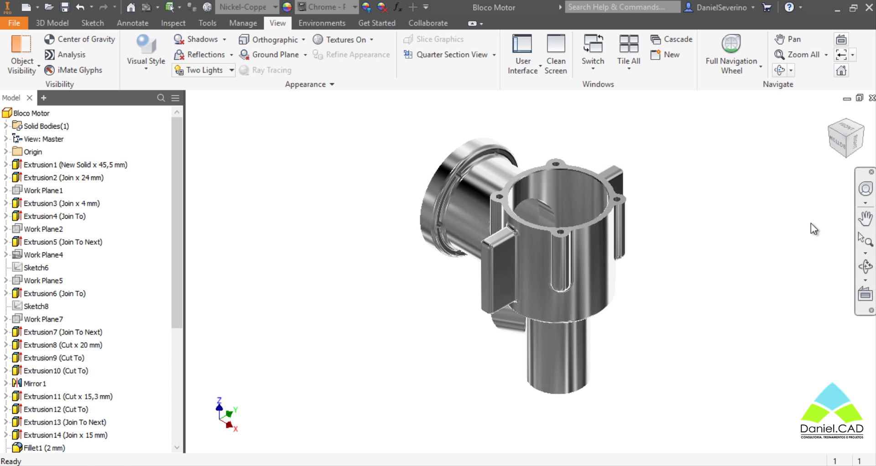
Turn on the Full Navigation Wheel and select Extrusion1 and Extrusion3 in the model tree while it is active.
{"action": "left_click", "coordinate": [866, 190]}
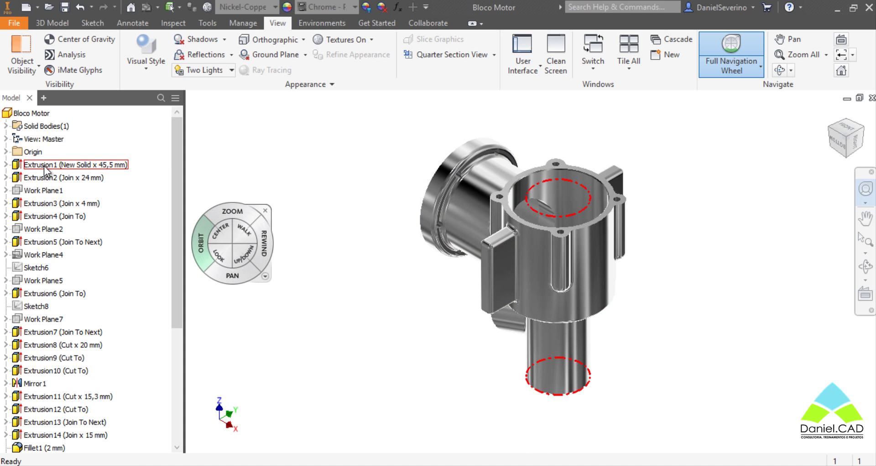
{"action": "left_click", "coordinate": [68, 165]}
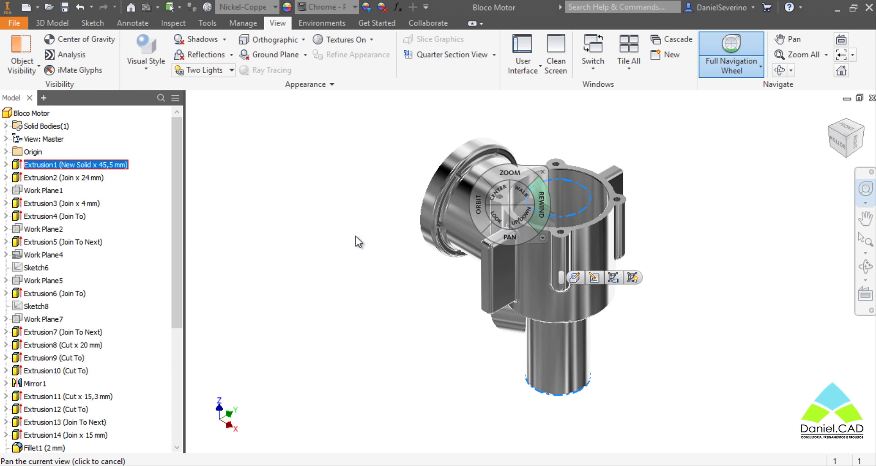
{"action": "left_click", "coordinate": [62, 203]}
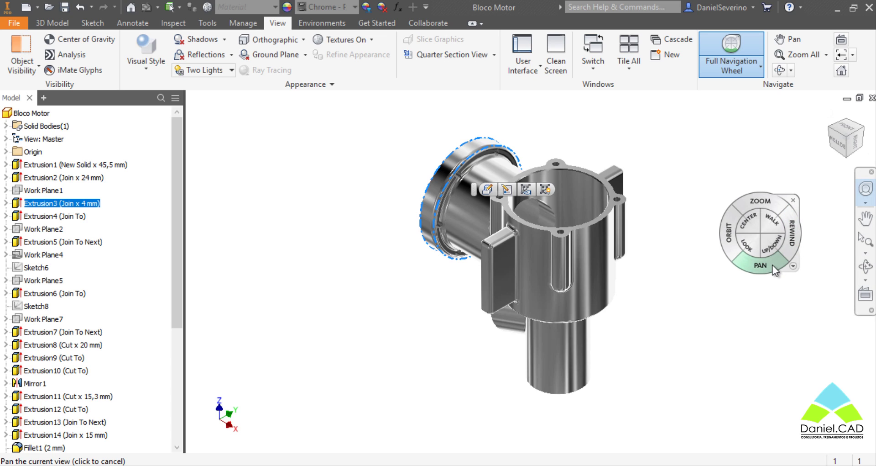
Zoom the engine block out slightly with the navigation wheel's Zoom tool.
{"action": "mouse_move", "coordinate": [762, 201]}
{"action": "left_mouse_down"}
{"action": "mouse_move", "coordinate": [759, 214]}
{"action": "mouse_move", "coordinate": [759, 205]}
{"action": "left_mouse_up"}
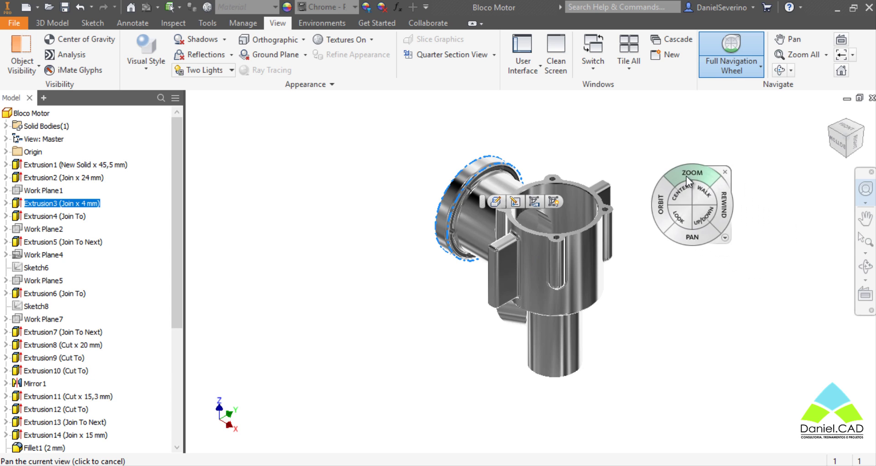
{"action": "left_click", "coordinate": [687, 179]}
{"action": "left_click", "coordinate": [687, 180]}
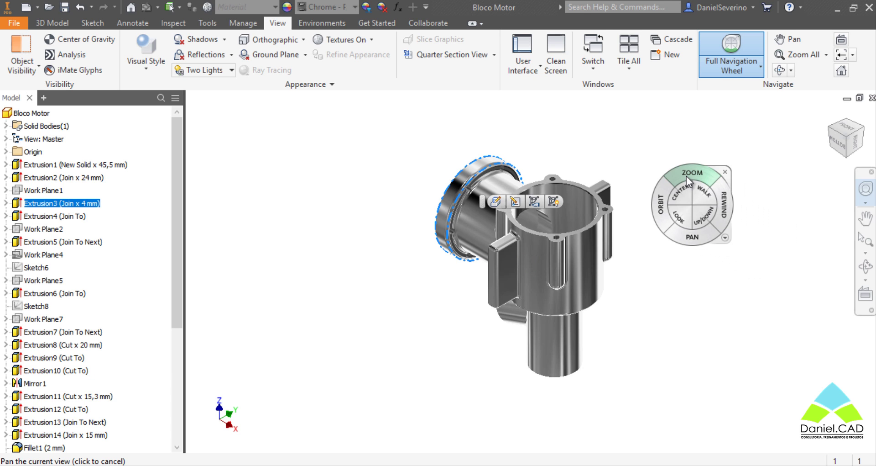
Orbit the engine block and pan it slightly using the navigation wheel's Orbit and Pan tools.
{"action": "left_click", "coordinate": [662, 203]}
{"action": "left_click_drag", "start_coordinate": [662, 203], "coordinate": [672, 188]}
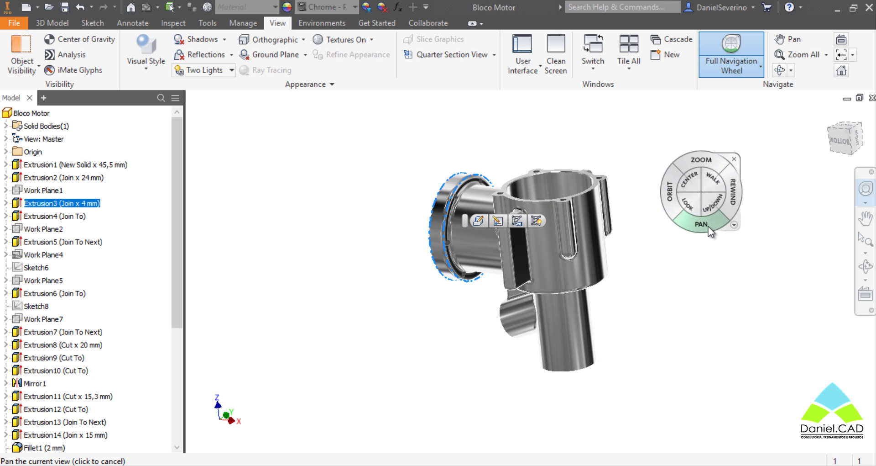
{"action": "mouse_move", "coordinate": [708, 225]}
{"action": "left_mouse_down"}
{"action": "mouse_move", "coordinate": [669, 246]}
{"action": "mouse_move", "coordinate": [713, 227]}
{"action": "left_mouse_up"}
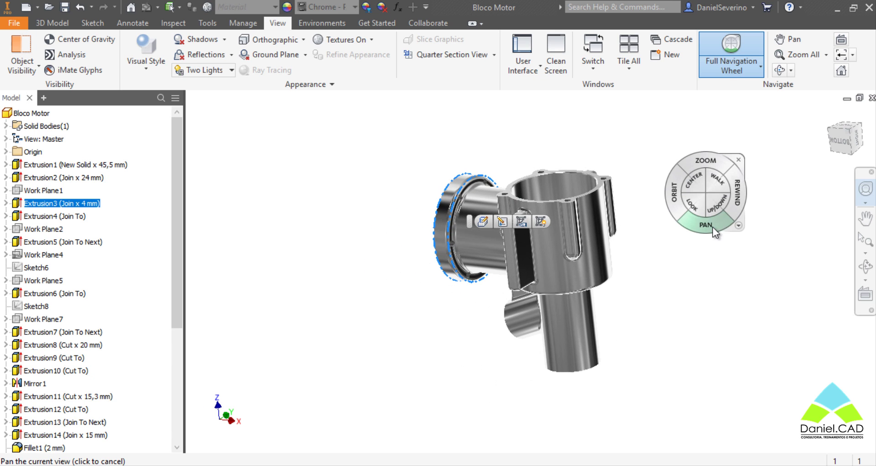
Rewind through the view history with the navigation wheel's Rewind tool to recall earlier views of the engine block.
{"action": "left_click", "coordinate": [740, 204]}
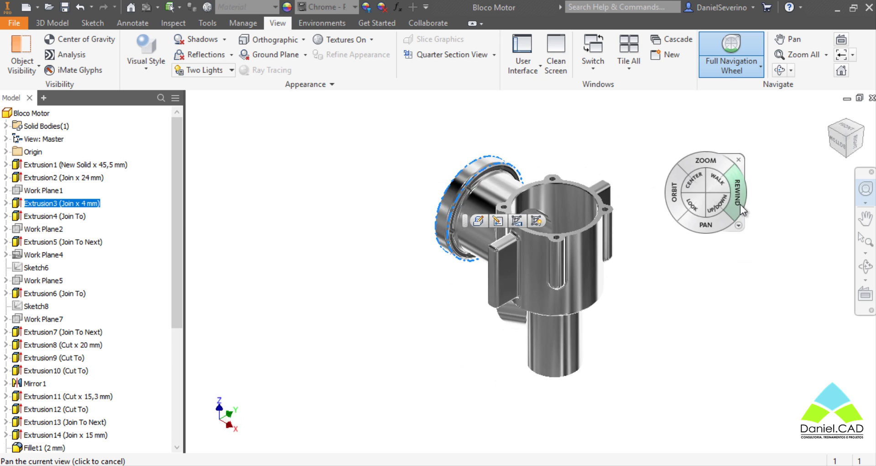
{"action": "left_click", "coordinate": [740, 204]}
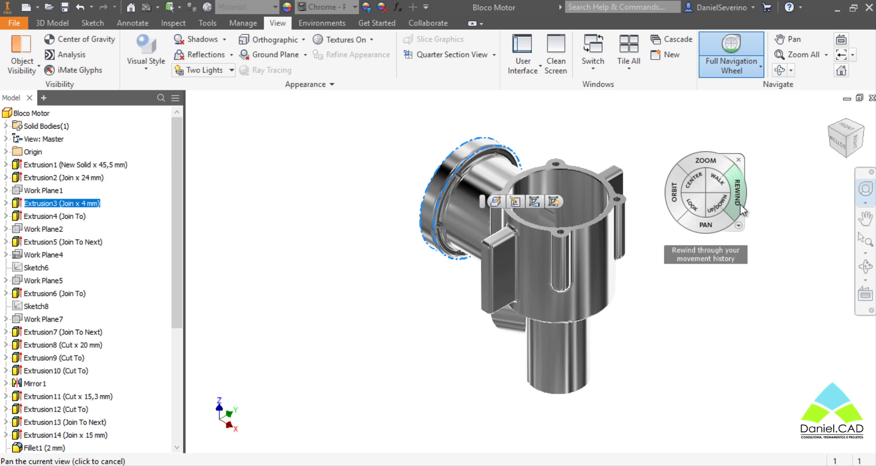
{"action": "left_click_drag", "start_coordinate": [741, 204], "coordinate": [603, 171]}
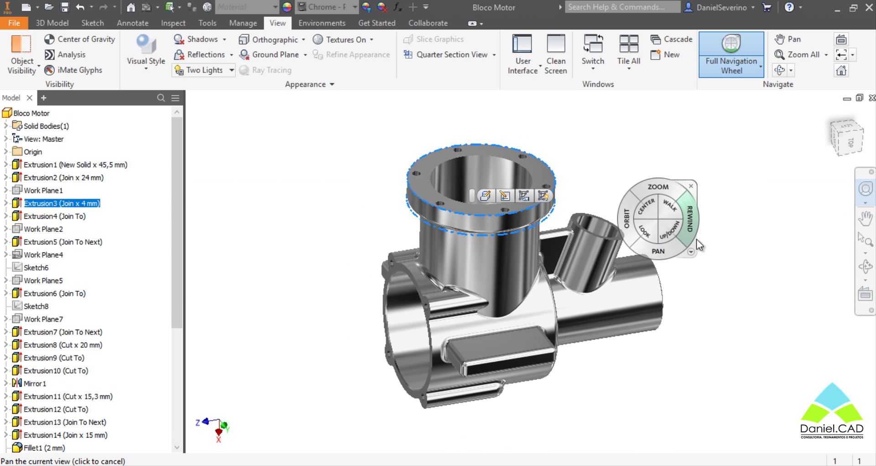
{"action": "left_click_drag", "start_coordinate": [696, 239], "coordinate": [612, 225]}
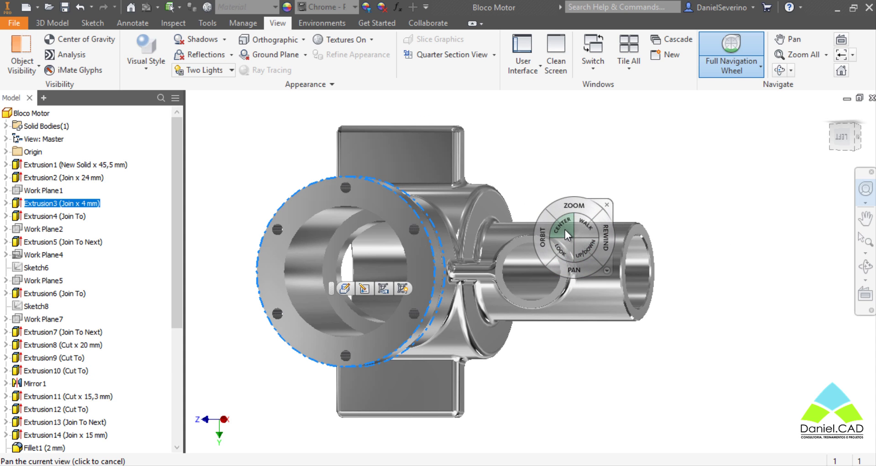
Try the navigation wheel's Center and Walk tools on the engine block and clear the Extrusion3 selection.
{"action": "left_click", "coordinate": [565, 230]}
{"action": "left_click_drag", "start_coordinate": [592, 230], "coordinate": [543, 381]}
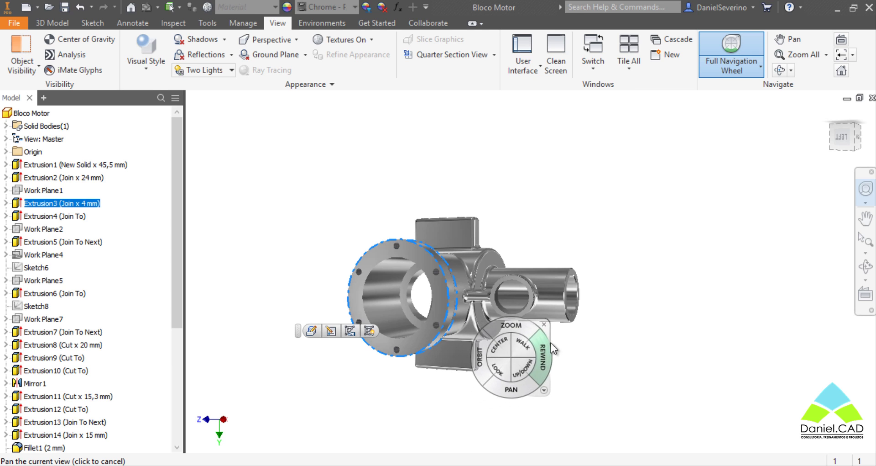
{"action": "key", "text": "Escape"}
{"action": "key", "text": "Escape"}
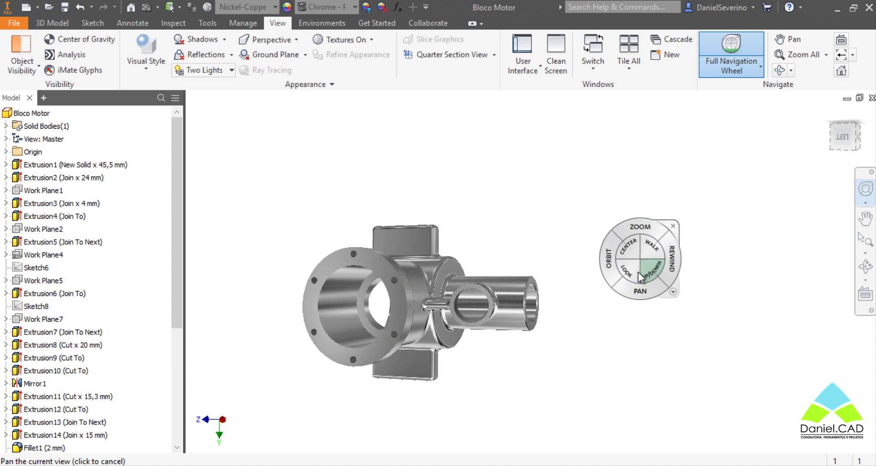
Orbit the engine block to an angled view of its round flange and close the Full Navigation Wheel.
{"action": "left_click_drag", "start_coordinate": [633, 272], "coordinate": [560, 179]}
{"action": "middle_click_drag", "start_coordinate": [560, 179], "coordinate": [571, 227], "text": "shift"}
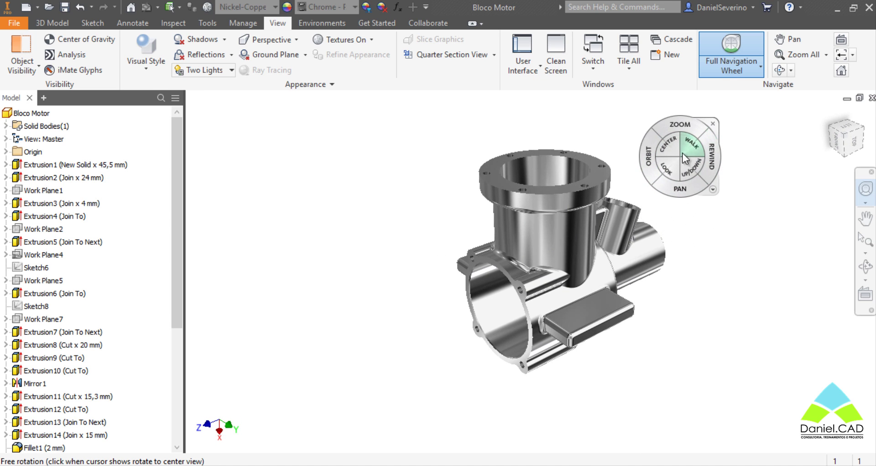
{"action": "left_click", "coordinate": [719, 124]}
{"action": "middle_click_drag", "start_coordinate": [719, 125], "coordinate": [665, 158], "text": "shift"}
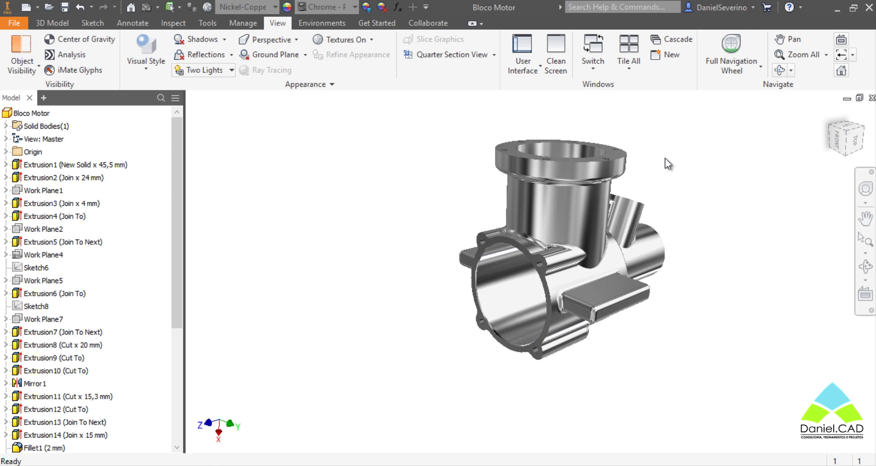
Set the view projection to Orthographic through the ViewCube options.
{"action": "middle_click_drag", "start_coordinate": [511, 331], "coordinate": [649, 237], "text": "shift"}
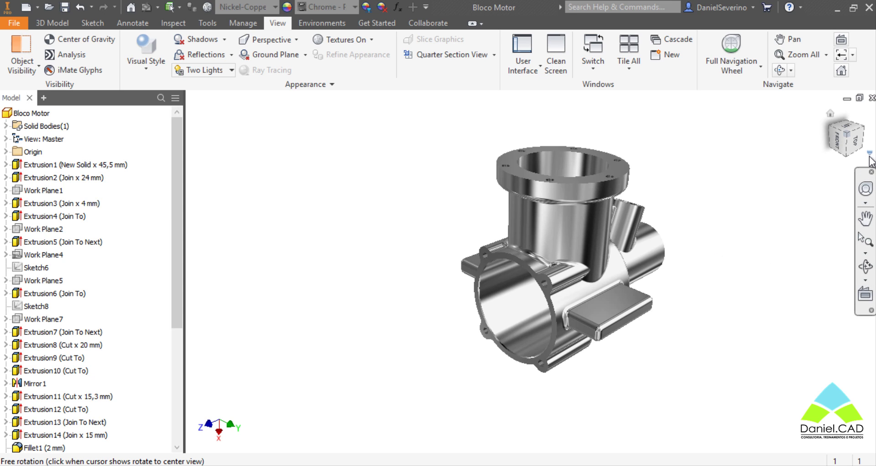
{"action": "left_click", "coordinate": [869, 154]}
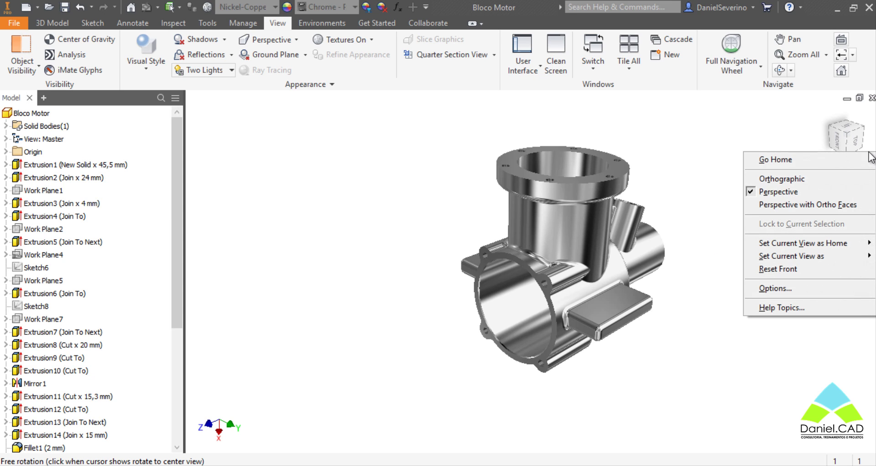
{"action": "left_click", "coordinate": [796, 180]}
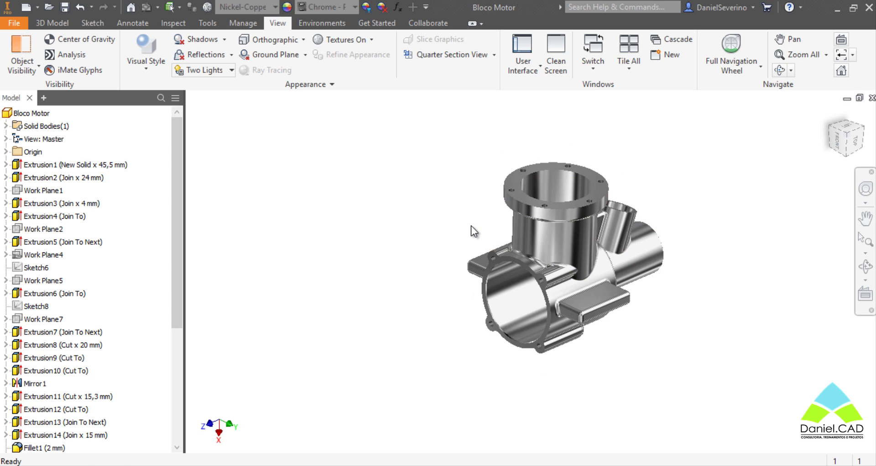
Zoom in and out on the engine block and return it to the home view.
{"action": "scroll", "coordinate": [472, 227], "scroll_direction": "up", "scroll_amount": 3}
{"action": "scroll", "coordinate": [449, 210], "scroll_direction": "down", "scroll_amount": 3}
{"action": "scroll", "coordinate": [557, 207], "scroll_direction": "down", "scroll_amount": 3}
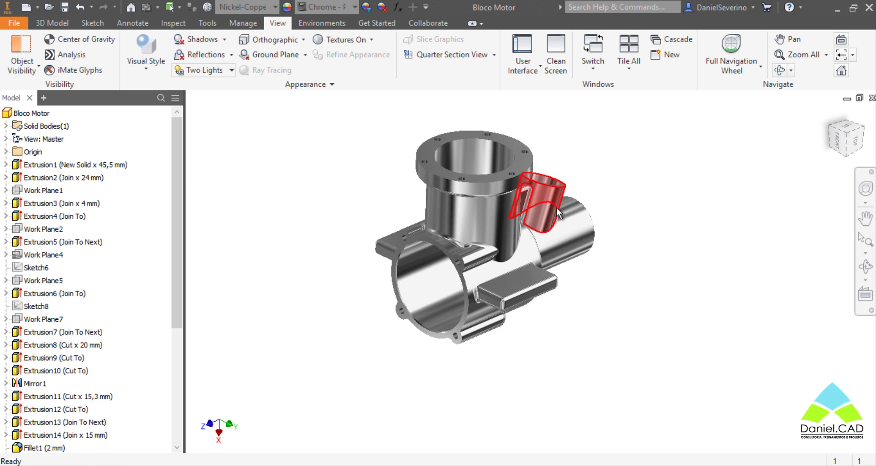
{"action": "left_click", "coordinate": [829, 114]}
{"action": "left_click", "coordinate": [829, 114]}
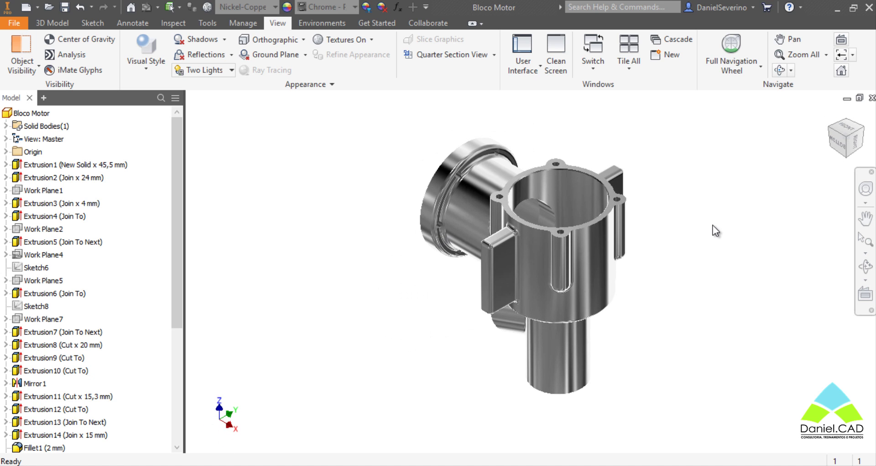
Pan the engine block, zoom it out and orbit it freely to a lower side view without the navigation wheel.
{"action": "middle_click_drag", "start_coordinate": [667, 262], "coordinate": [680, 262]}
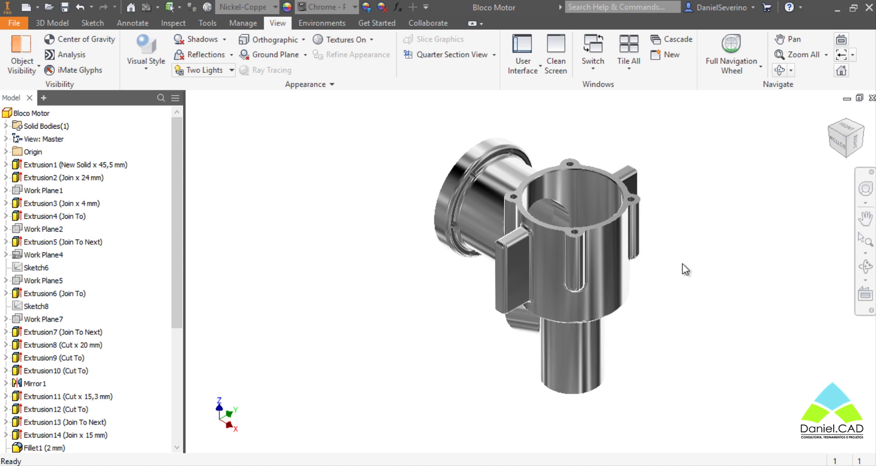
{"action": "middle_click_drag", "start_coordinate": [680, 262], "coordinate": [657, 281]}
{"action": "scroll", "coordinate": [656, 280], "scroll_direction": "up", "scroll_amount": 3}
{"action": "scroll", "coordinate": [644, 297], "scroll_direction": "down", "scroll_amount": 5}
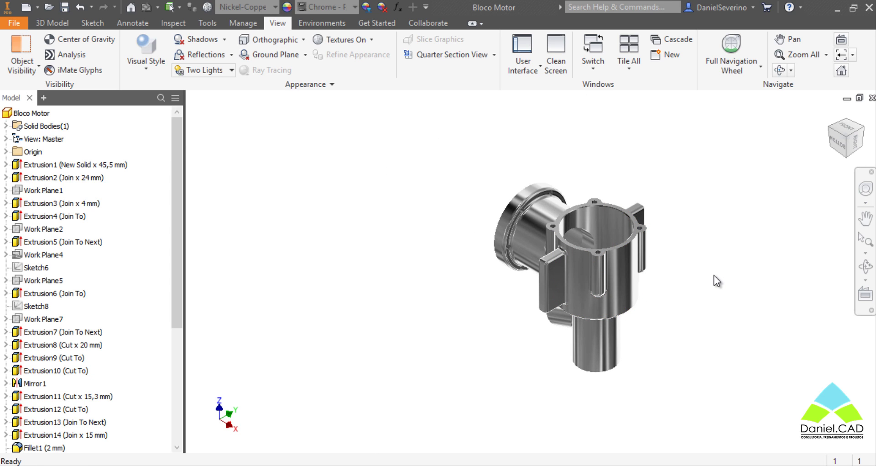
{"action": "middle_click_drag", "start_coordinate": [659, 278], "coordinate": [636, 305], "text": "shift"}
{"action": "scroll", "coordinate": [697, 305], "scroll_direction": "down", "scroll_amount": 3}
{"action": "scroll", "coordinate": [637, 305], "scroll_direction": "up", "scroll_amount": 2}
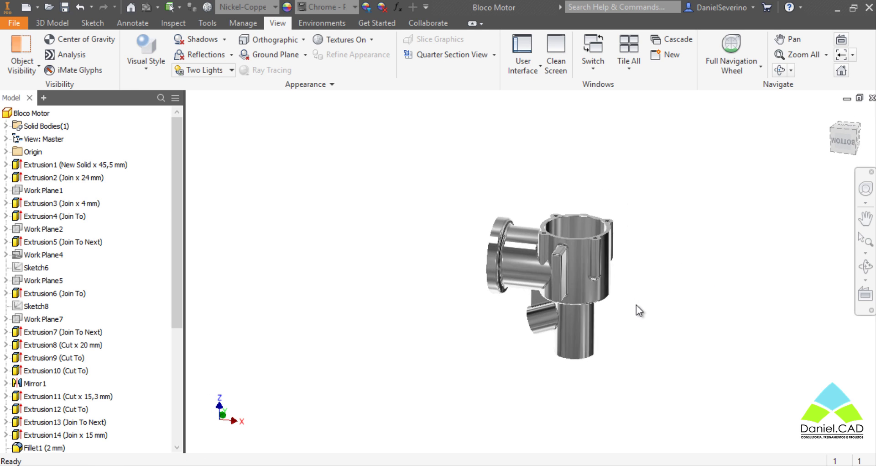